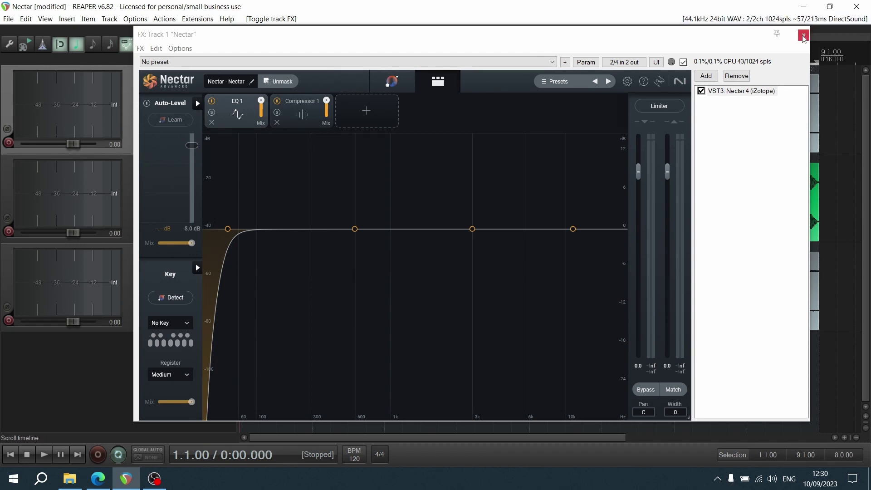
Step: Close the Nectar track's effects window and listen to the three-track mix from the start
{"action": "left_click", "coordinate": [803, 36]}
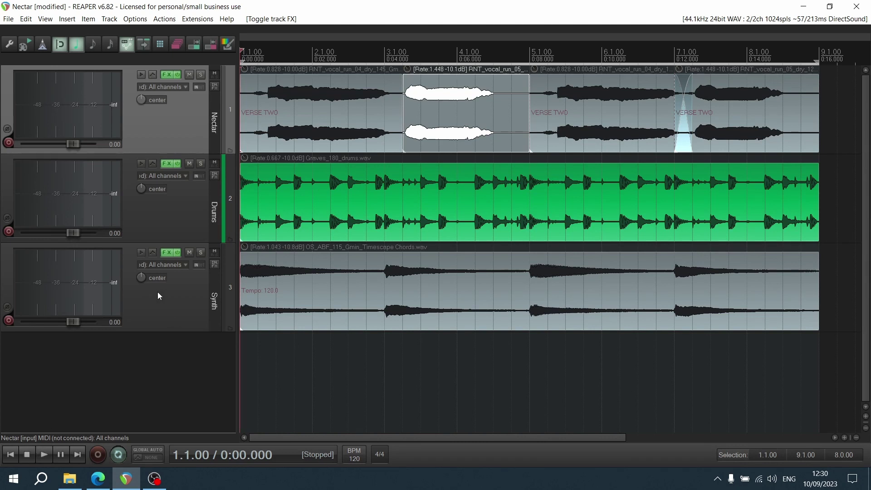
{"action": "key", "text": "space"}
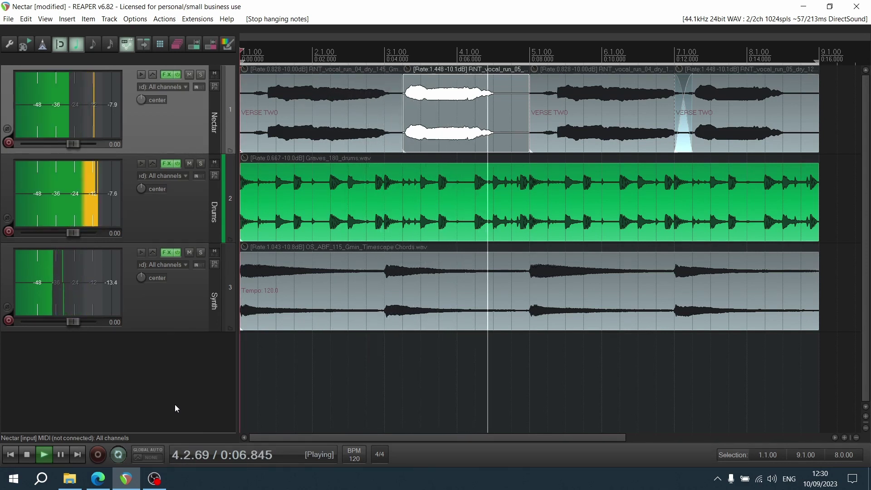
{"action": "key", "text": "space"}
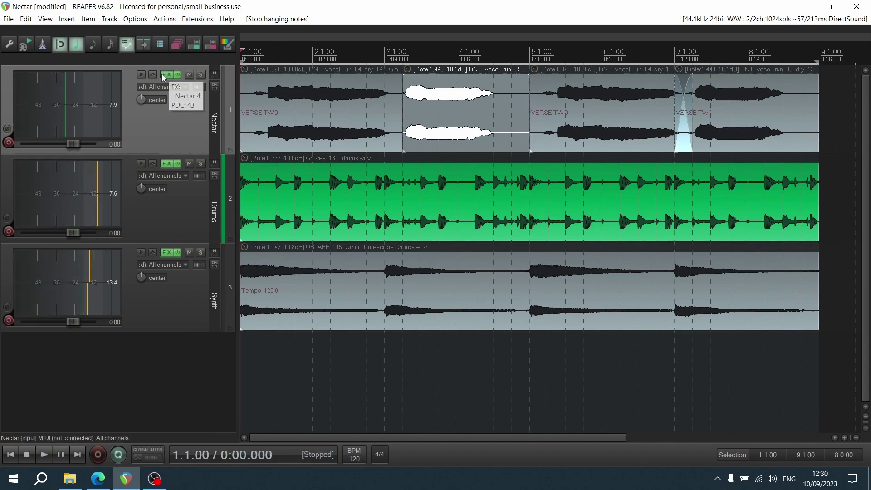
Step: Reopen the Nectar track's effects and run Nectar 4's vocal assistant on the playing audio to generate its settings
{"action": "left_click", "coordinate": [164, 75]}
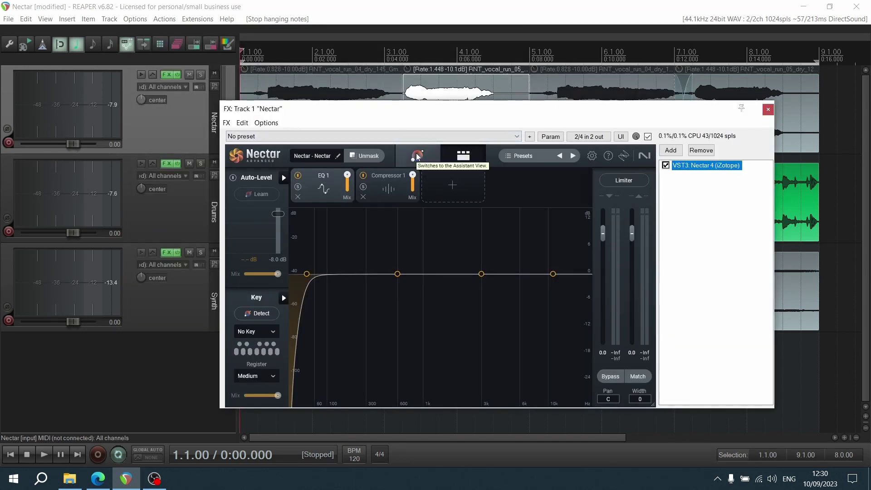
{"action": "key", "text": "space"}
{"action": "left_click", "coordinate": [416, 156]}
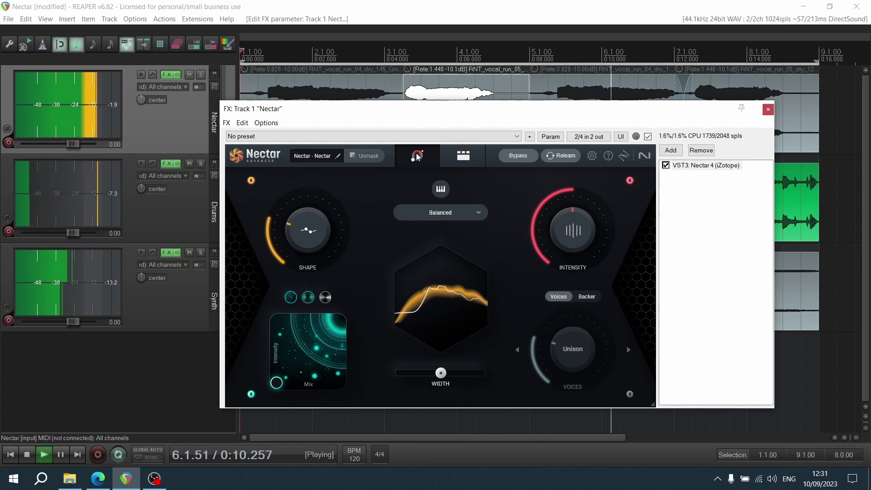
{"action": "key", "text": "space"}
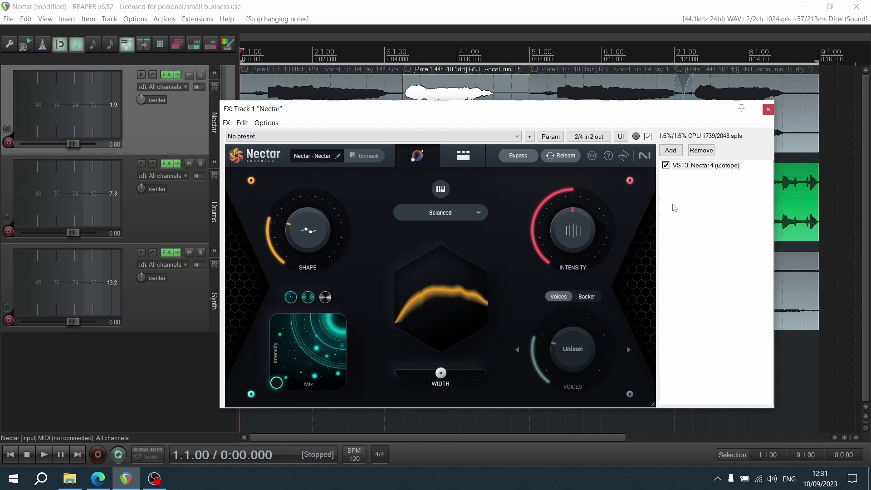
Step: Compare the vocal with and without Nectar 4 by bypassing and re-enabling the plug-in during playback
{"action": "key", "text": "space"}
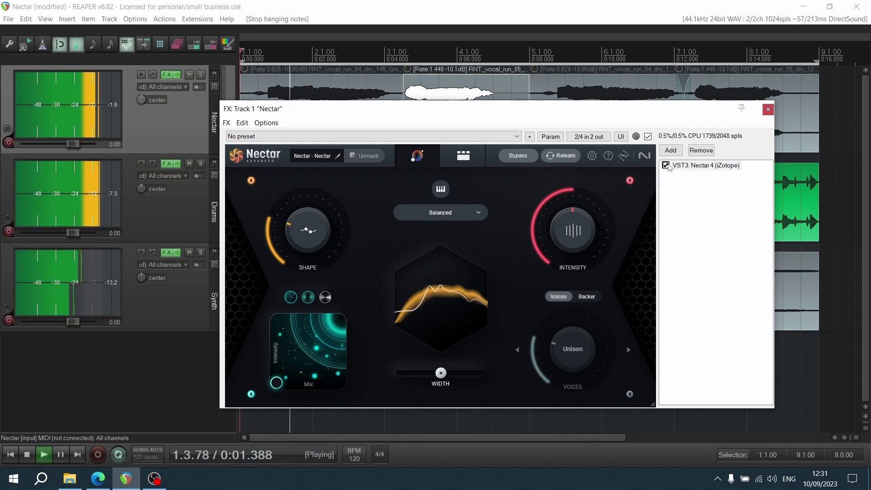
{"action": "left_click", "coordinate": [666, 165]}
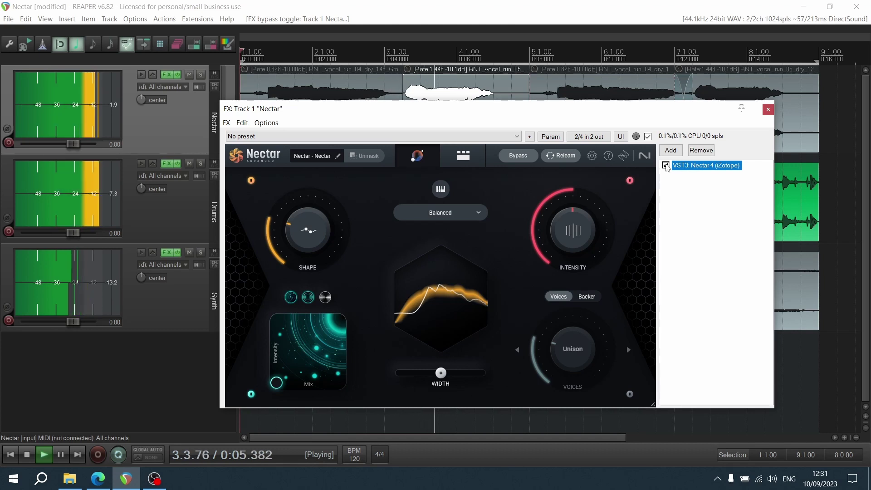
{"action": "left_click", "coordinate": [665, 165]}
{"action": "key", "text": "space"}
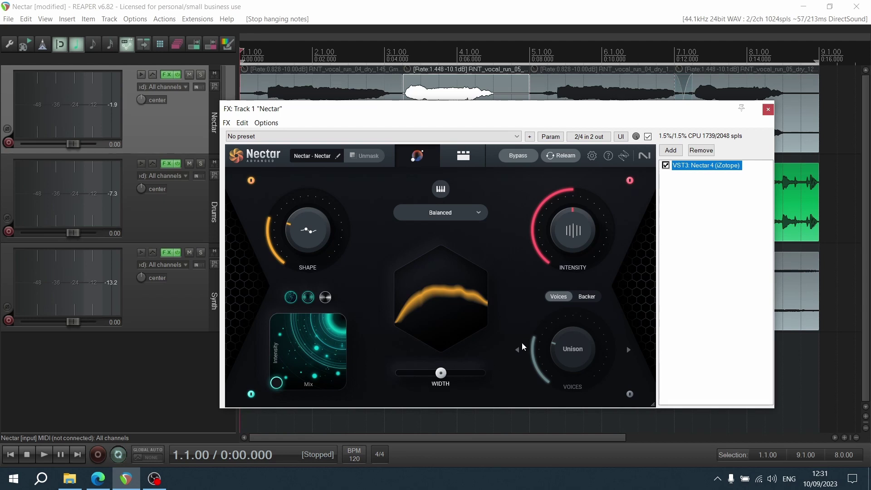
Step: Set the assistant's Shape to 69 and its Width to 19 while listening to the mix
{"action": "key", "text": "space"}
{"action": "left_click_drag", "start_coordinate": [312, 228], "coordinate": [287, 229]}
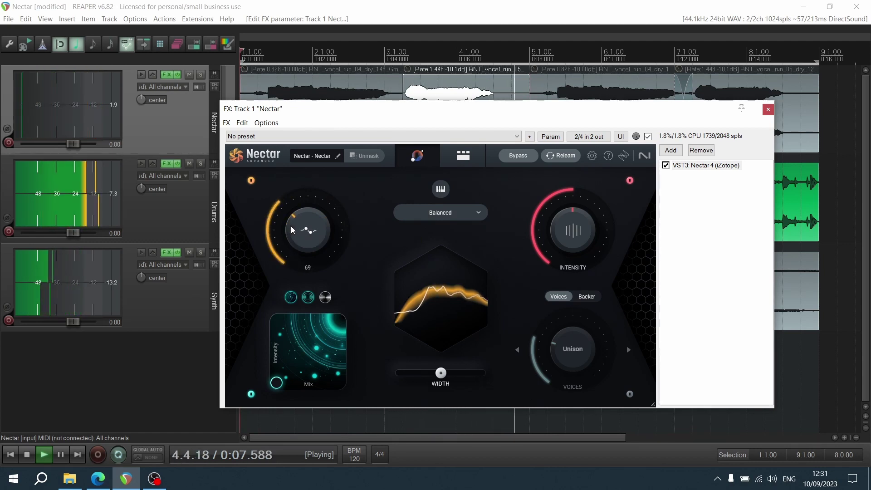
{"action": "key", "text": "space"}
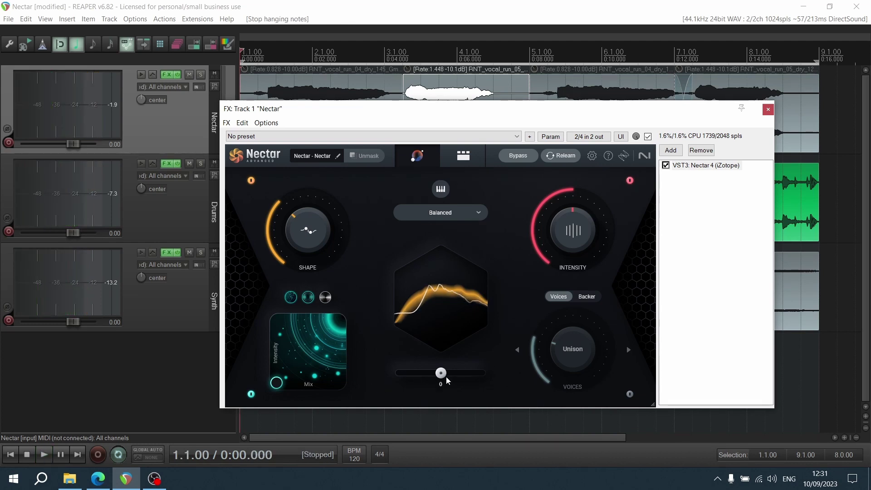
{"action": "key", "text": "space"}
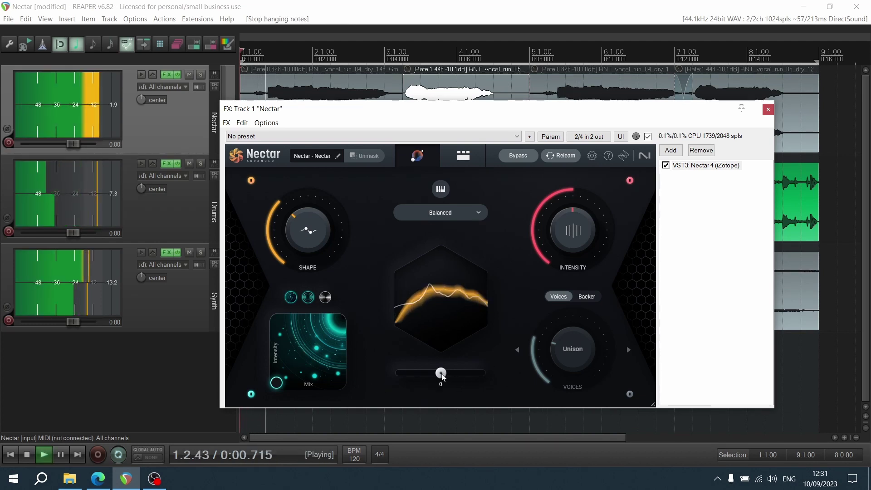
{"action": "left_click_drag", "start_coordinate": [441, 373], "coordinate": [448, 374]}
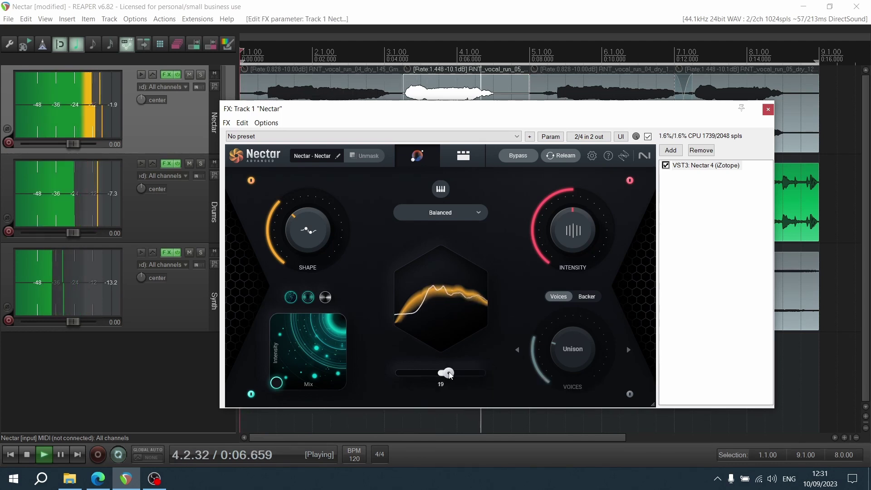
{"action": "key", "text": "space"}
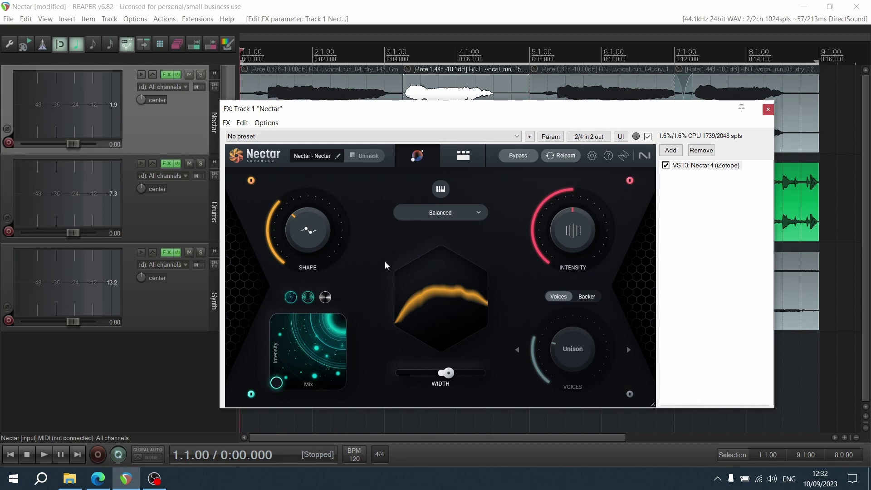
Step: Raise both Intensity and Mix on the assistant's effects pad to their maximum during playback
{"action": "key", "text": "space"}
{"action": "left_click_drag", "start_coordinate": [277, 384], "coordinate": [351, 307]}
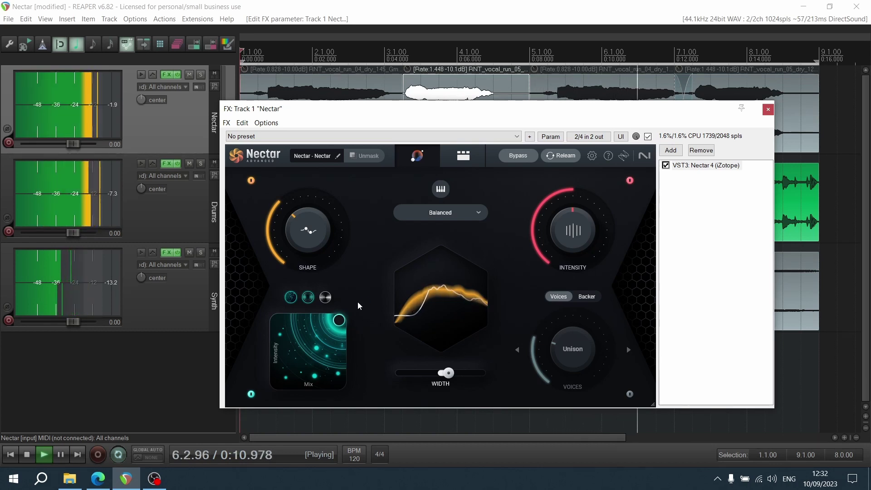
Step: Try the assistant's Intensity dial at 100 during playback and return it to its middle setting
{"action": "left_click_drag", "start_coordinate": [573, 230], "coordinate": [583, 146]}
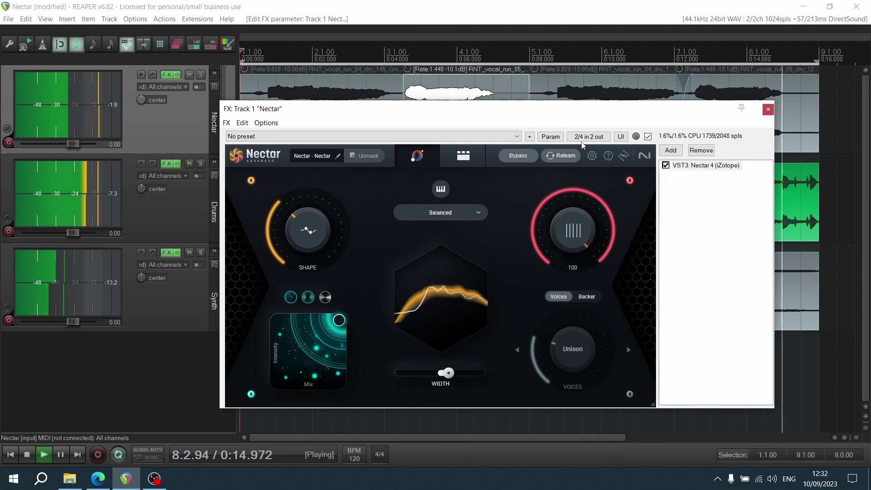
{"action": "key", "text": "space"}
{"action": "left_click_drag", "start_coordinate": [568, 252], "coordinate": [569, 281]}
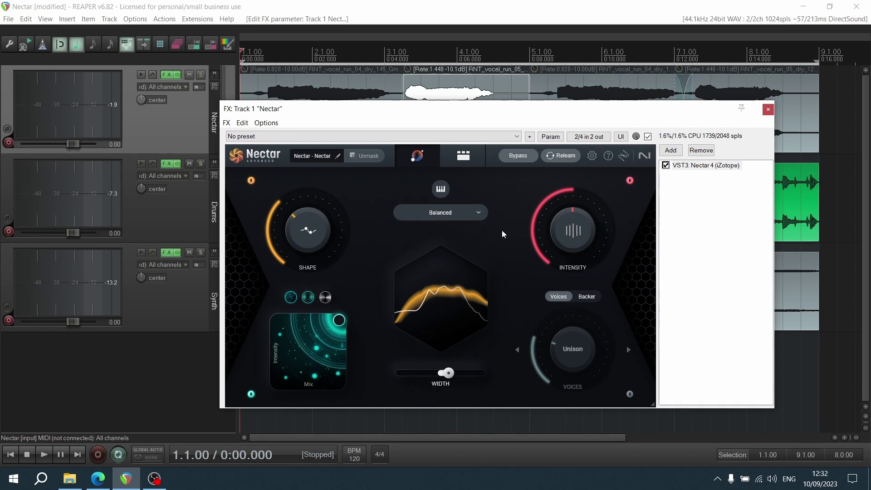
Step: In the detailed view's EQ 1 module, move the second dip to about 360 Hz and deepen its cut beyond 5 dB
{"action": "left_click", "coordinate": [463, 155]}
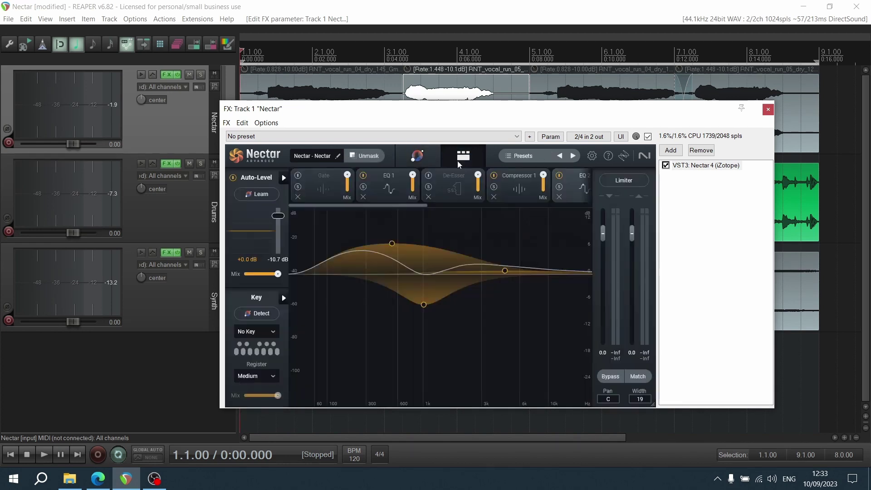
{"action": "left_click", "coordinate": [325, 178]}
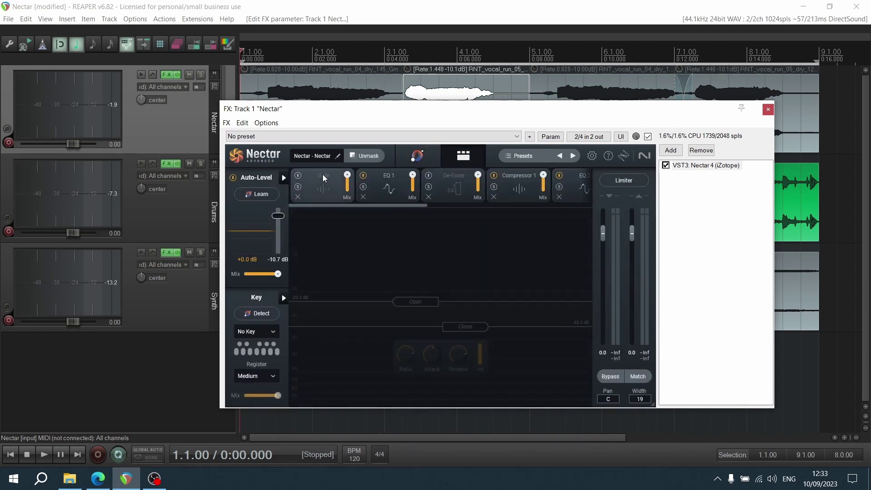
{"action": "left_click", "coordinate": [376, 184]}
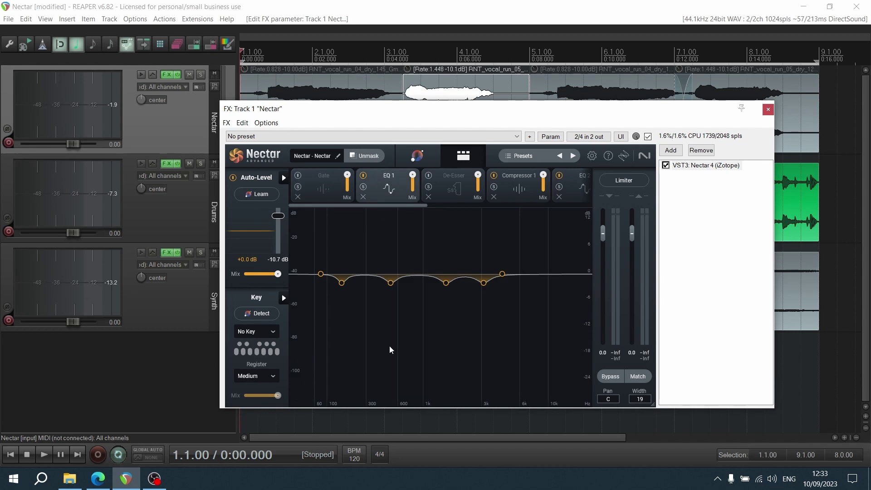
{"action": "key", "text": "space"}
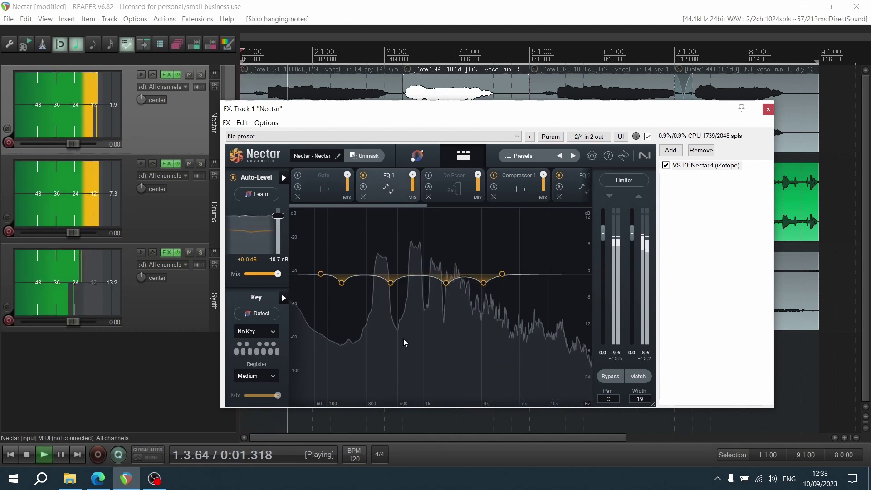
{"action": "key", "text": "space"}
{"action": "left_click_drag", "start_coordinate": [390, 283], "coordinate": [374, 299]}
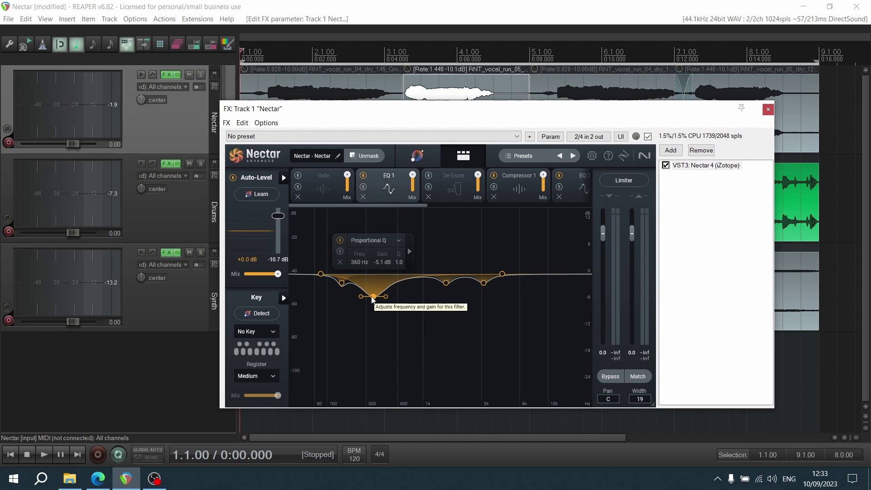
{"action": "key", "text": "space"}
{"action": "left_click_drag", "start_coordinate": [371, 299], "coordinate": [371, 305]}
{"action": "key", "text": "space"}
Step: Change EQ 1's lowest band to a Flat Highpass at 238 Hz and listen to the result
{"action": "left_click", "coordinate": [321, 273]}
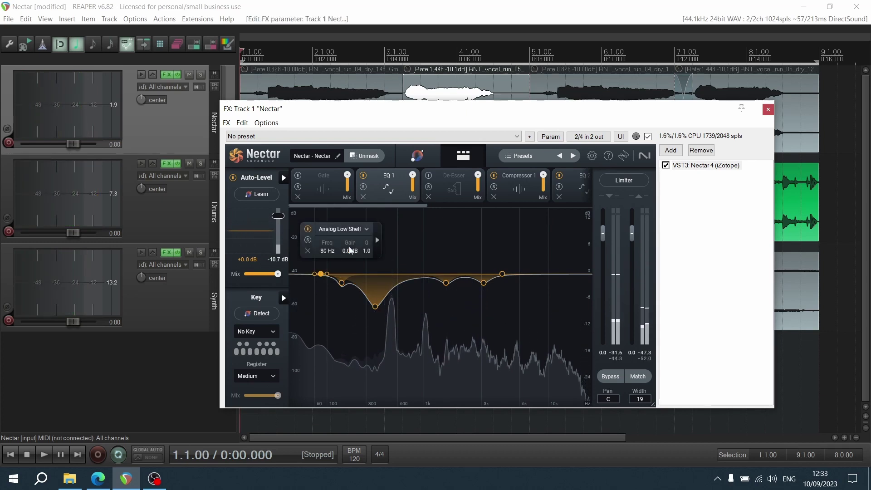
{"action": "left_click", "coordinate": [349, 229]}
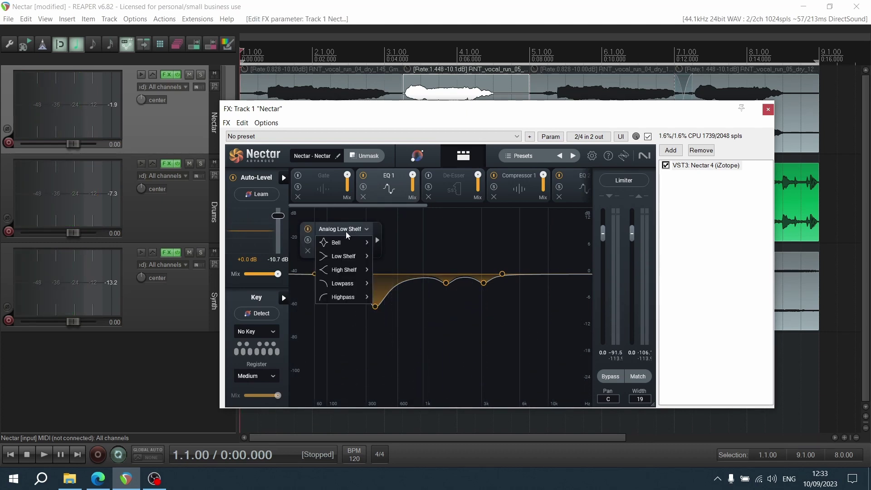
{"action": "mouse_move", "coordinate": [349, 295]}
{"action": "left_click", "coordinate": [387, 295]}
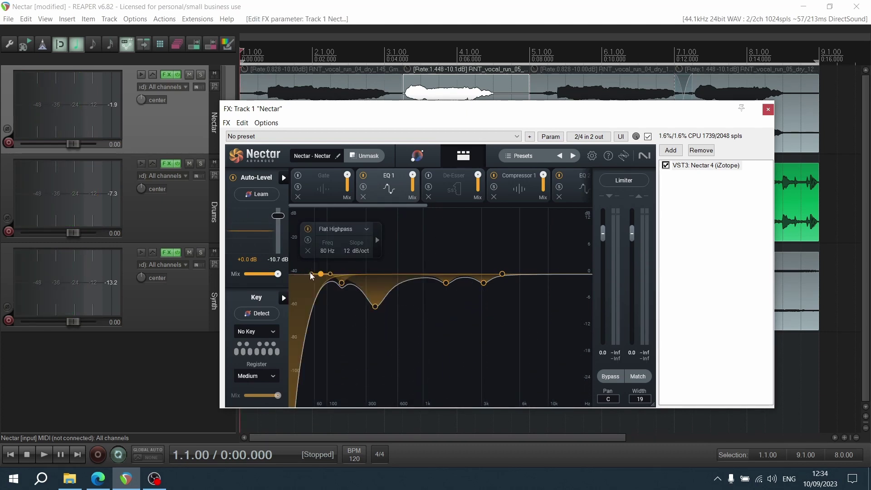
{"action": "left_click_drag", "start_coordinate": [323, 275], "coordinate": [355, 274]}
{"action": "key", "text": "space"}
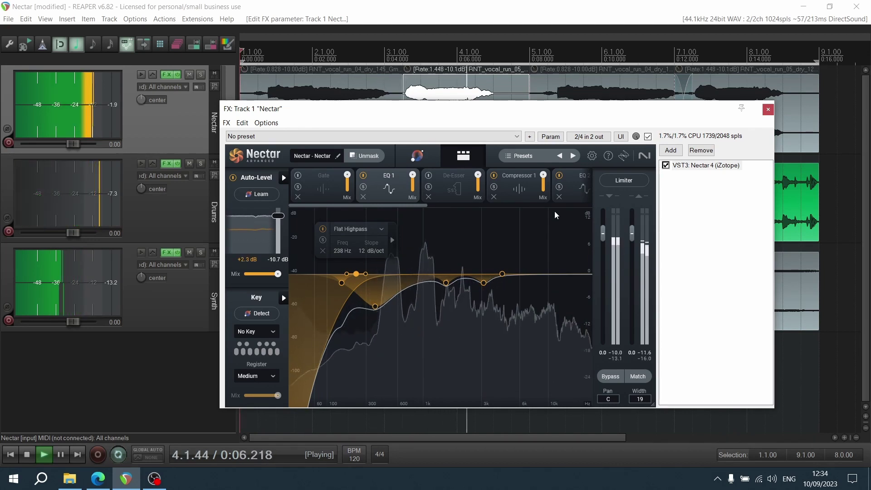
{"action": "key", "text": "space"}
Step: Look at the De-Esser, audition Compressor 1 during playback and switch the compressor off
{"action": "left_click", "coordinate": [452, 177]}
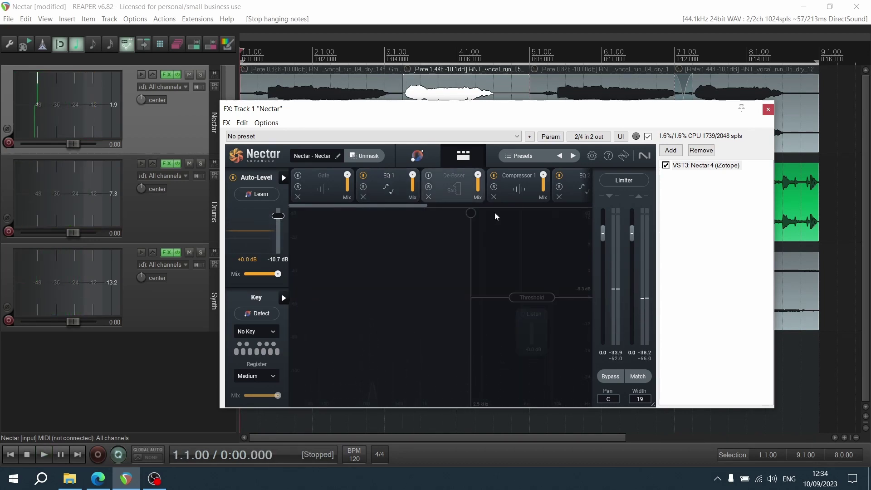
{"action": "left_click_drag", "start_coordinate": [413, 207], "coordinate": [444, 208]}
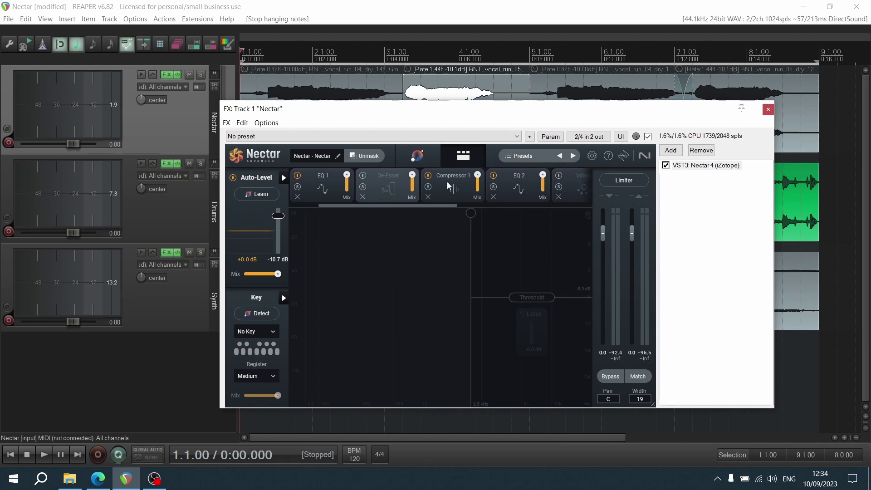
{"action": "left_click", "coordinate": [448, 186]}
{"action": "key", "text": "space"}
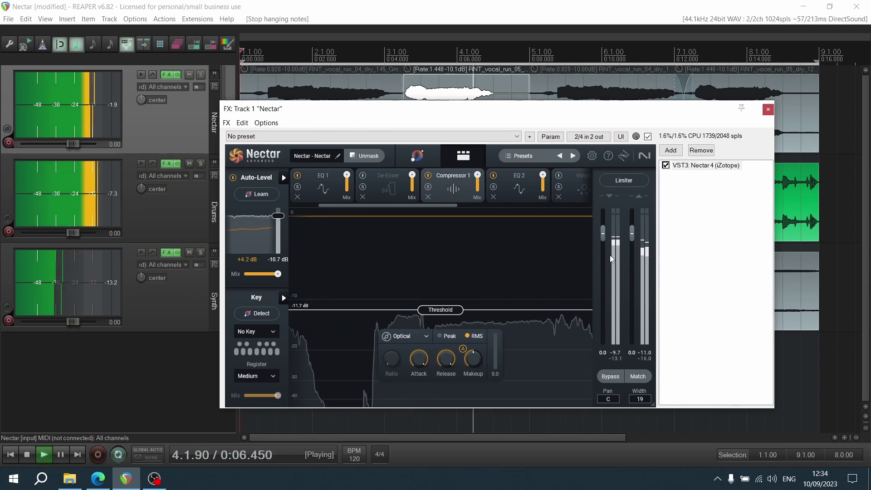
{"action": "key", "text": "space"}
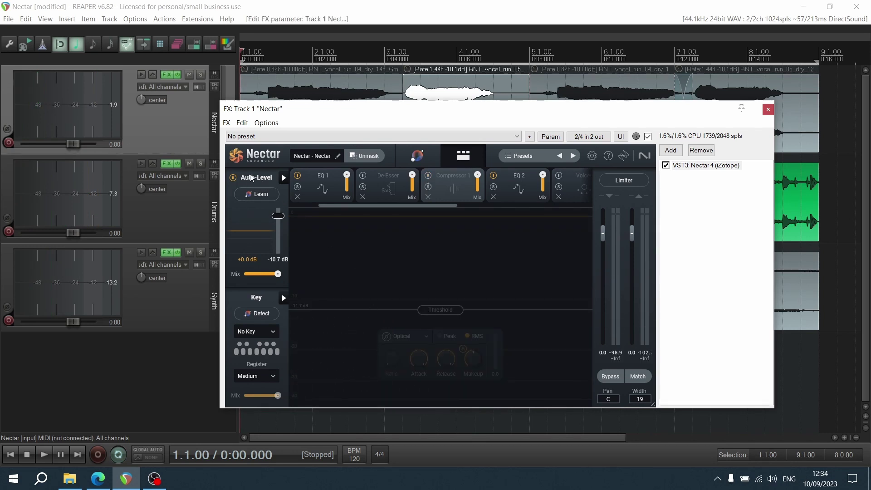
Step: Check Auto-Level's extra settings and have it learn its target level from the vocal during playback
{"action": "left_click", "coordinate": [282, 177]}
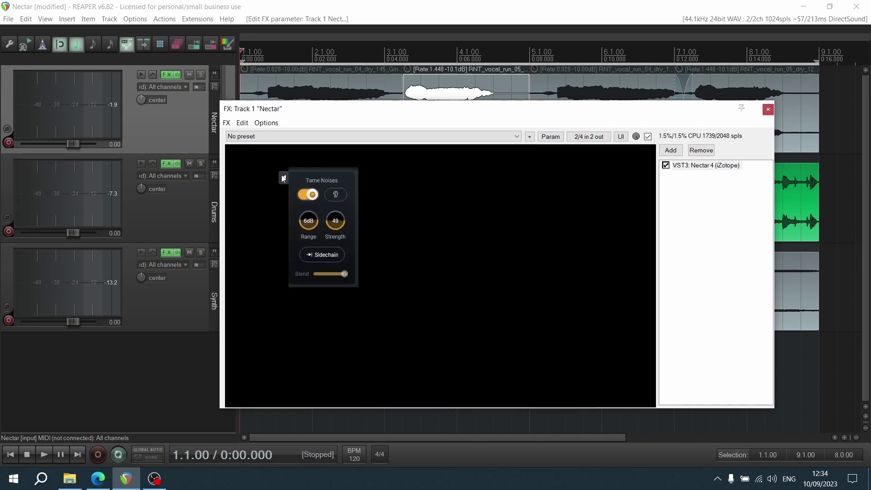
{"action": "left_click", "coordinate": [284, 180]}
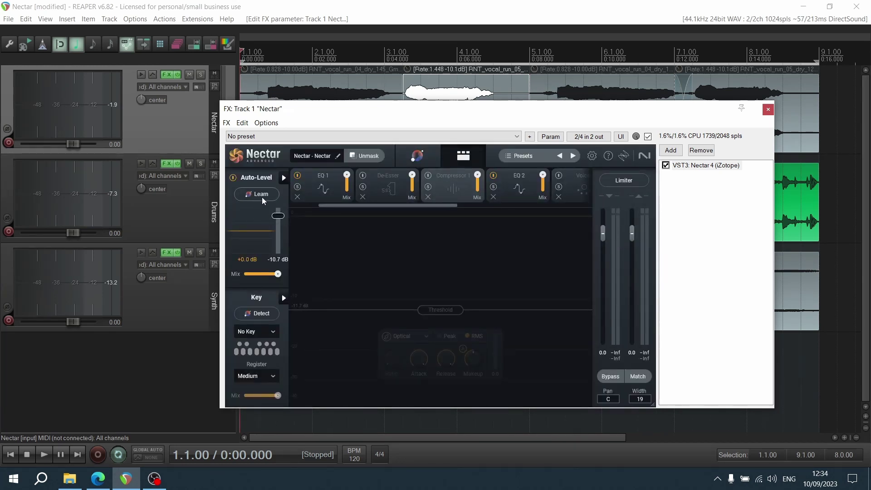
{"action": "key", "text": "space"}
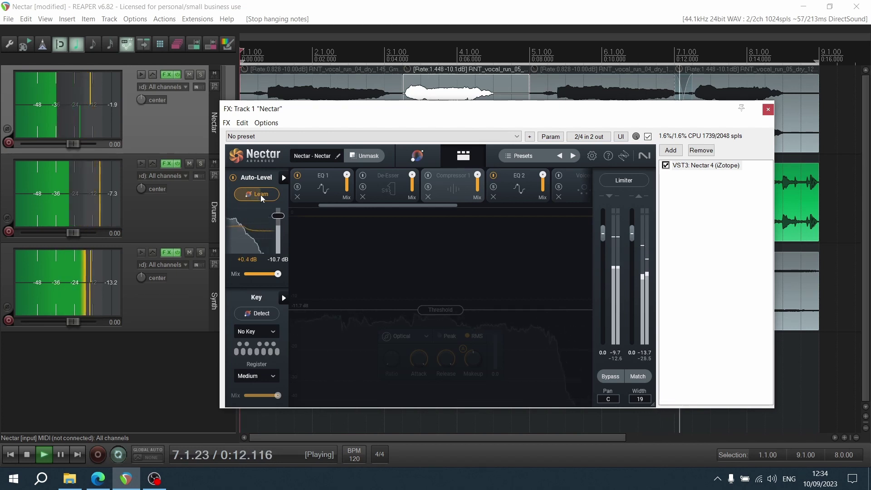
{"action": "left_click", "coordinate": [262, 195]}
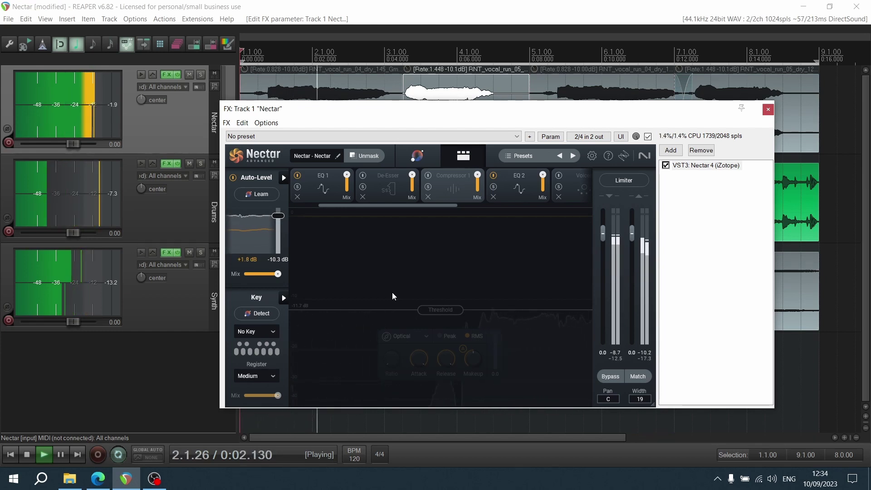
{"action": "key", "text": "space"}
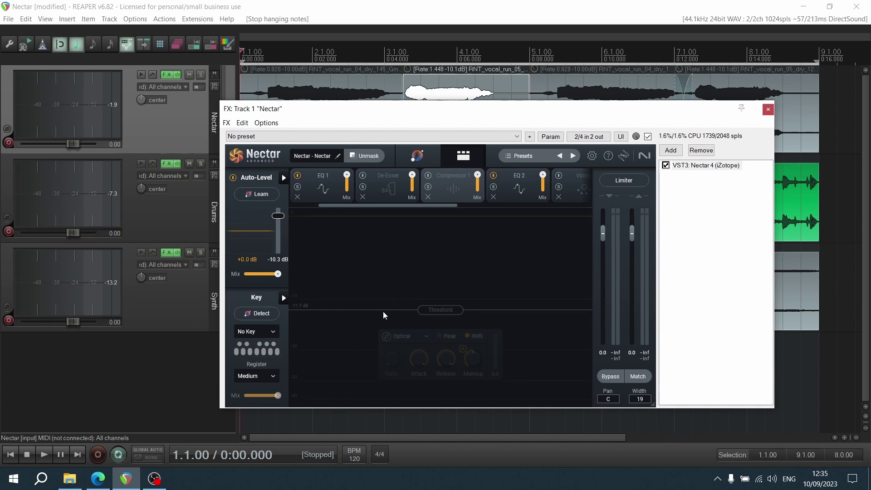
Step: Look over Auto-Level's Tame Noises settings, close them, and move and enlarge the Nectar plug-in window
{"action": "left_click", "coordinate": [284, 177]}
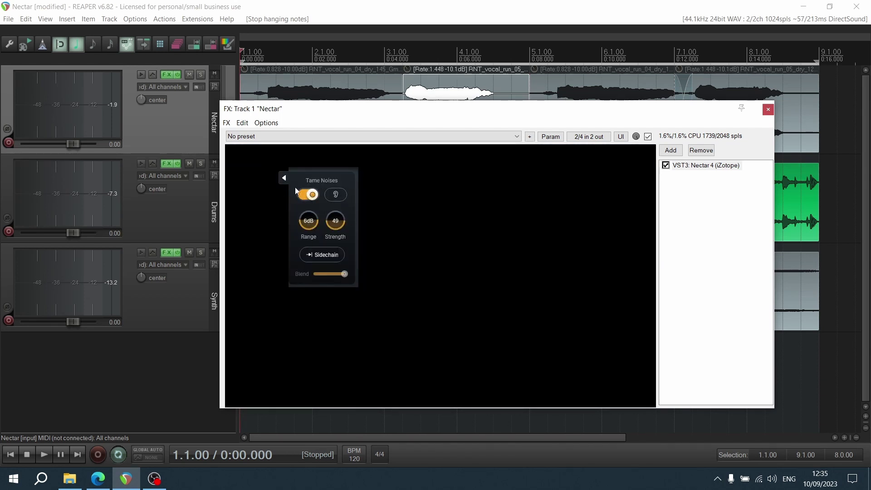
{"action": "left_click", "coordinate": [284, 177]}
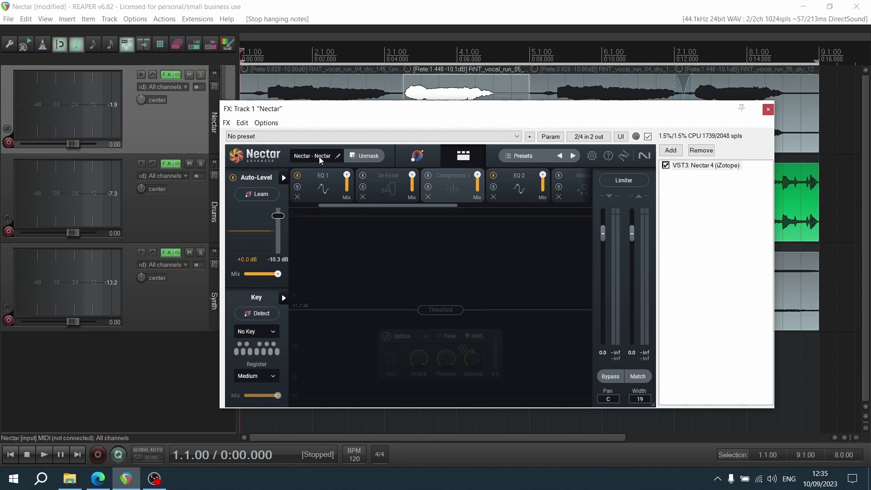
{"action": "key", "text": "space"}
{"action": "key", "text": "space"}
{"action": "left_click_drag", "start_coordinate": [280, 109], "coordinate": [127, 23]}
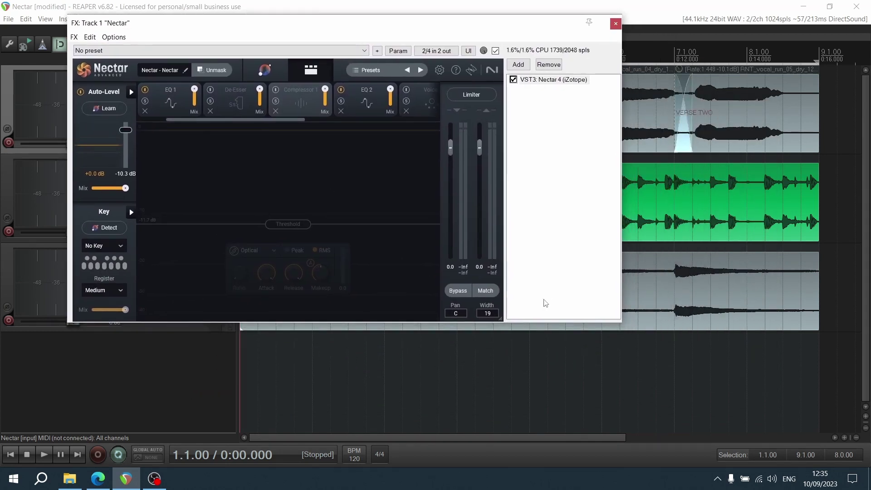
{"action": "left_click_drag", "start_coordinate": [502, 324], "coordinate": [676, 424]}
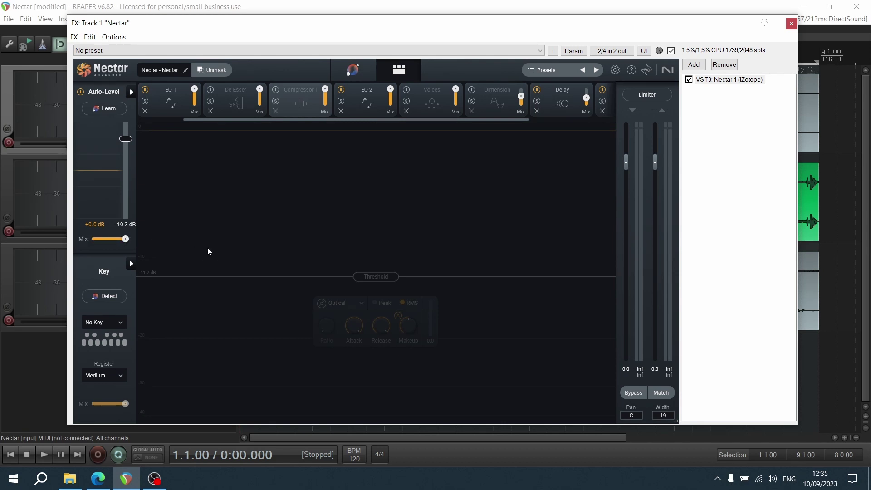
Step: Compare the EQ 2 module on and off during playback and leave it switched off
{"action": "left_click", "coordinate": [369, 96]}
{"action": "key", "text": "space"}
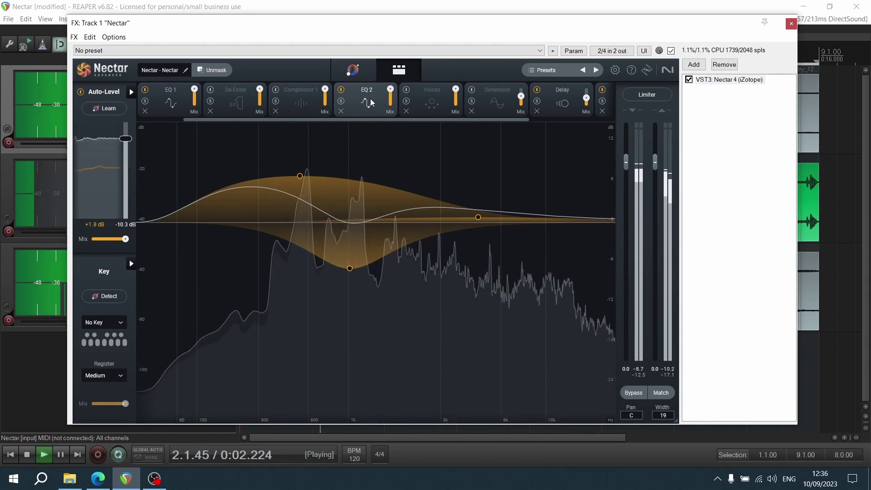
{"action": "left_click", "coordinate": [340, 90]}
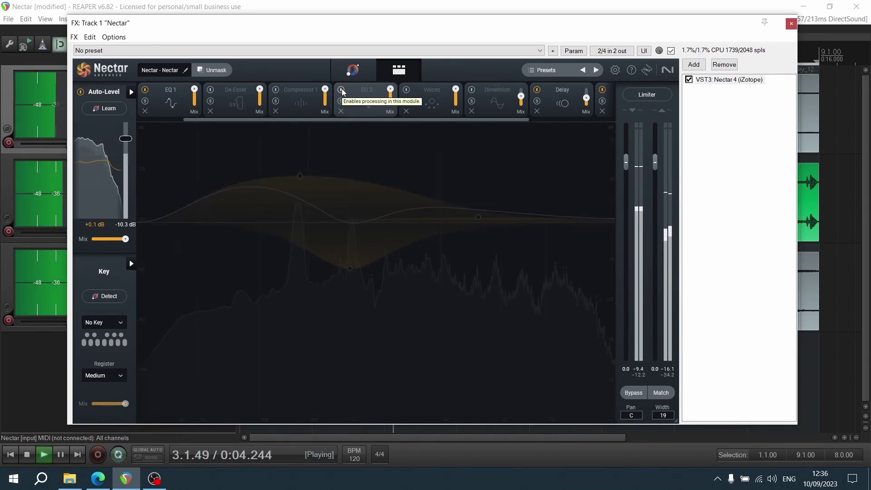
{"action": "left_click", "coordinate": [341, 90]}
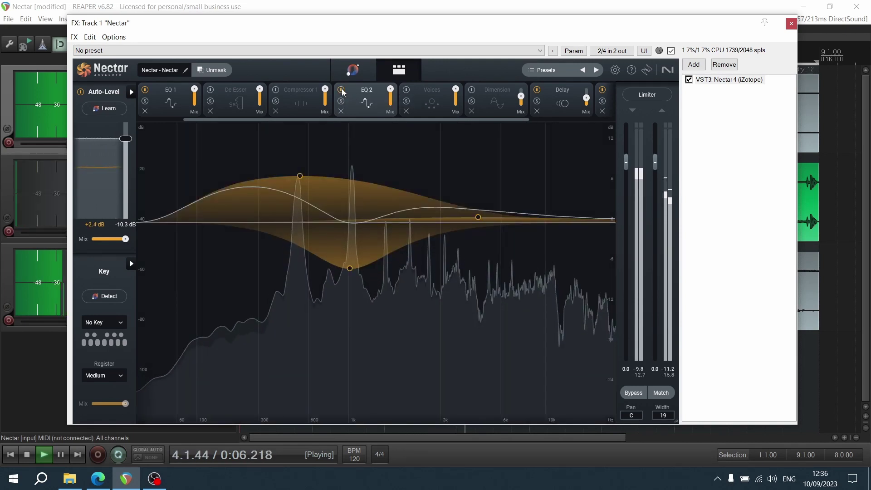
{"action": "left_click", "coordinate": [341, 90]}
{"action": "key", "text": "space"}
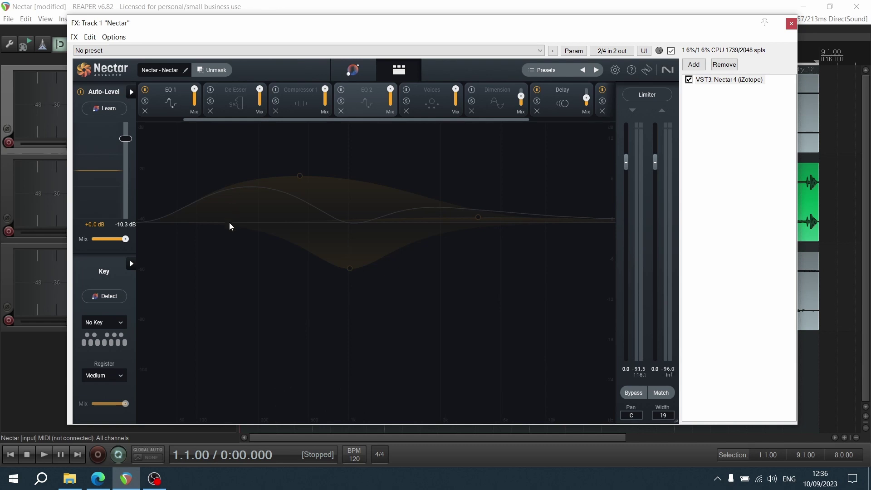
Step: Audition the Dimension module's Chorus during playback and switch the module off again
{"action": "left_click", "coordinate": [477, 93]}
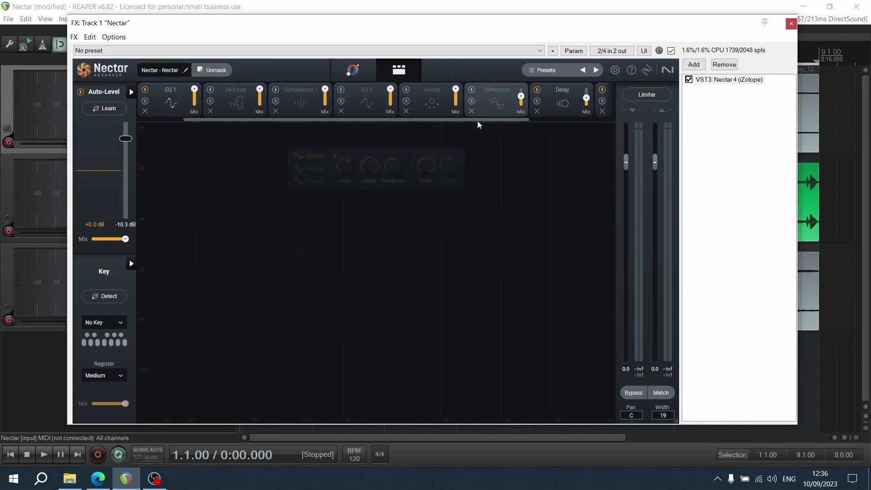
{"action": "key", "text": "space"}
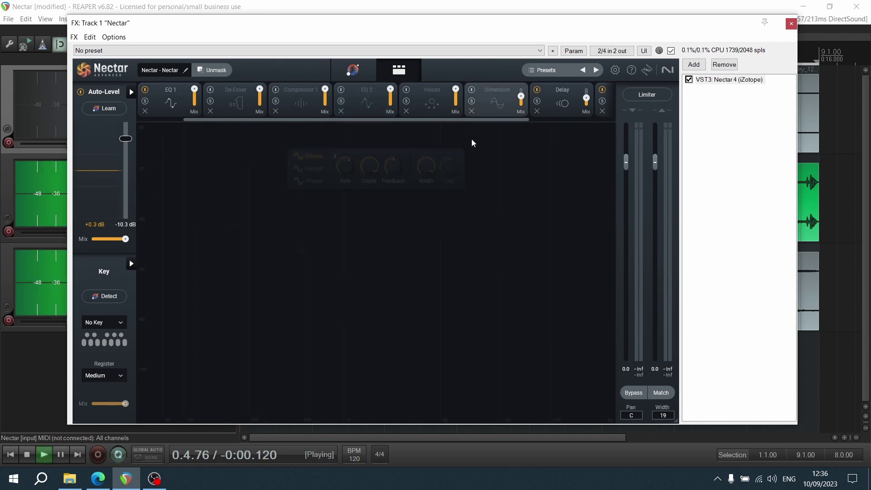
{"action": "left_click", "coordinate": [472, 91]}
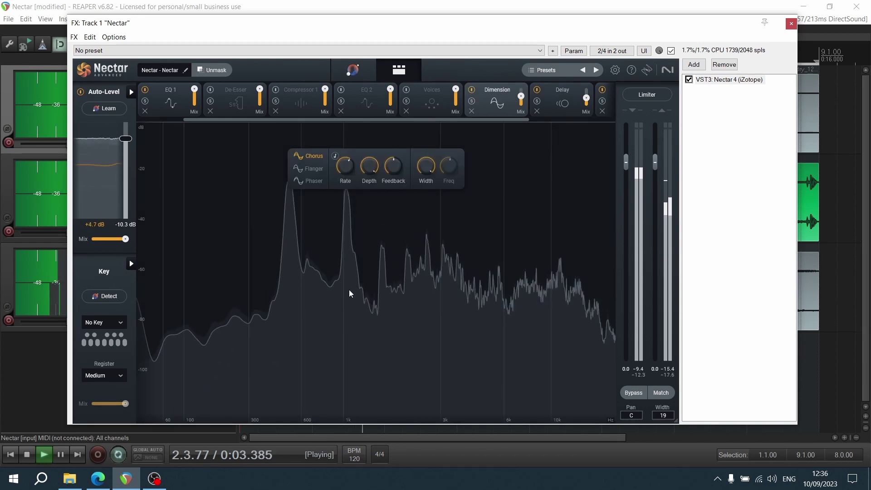
{"action": "key", "text": "space"}
{"action": "left_click", "coordinate": [472, 90]}
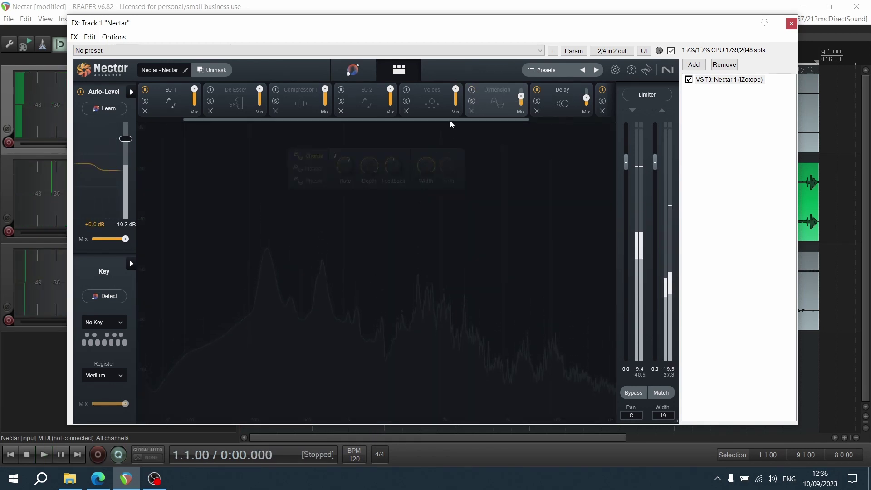
Step: Examine the Tape delay in the Delay module, check its right-channel delay time and audition it during playback
{"action": "left_click_drag", "start_coordinate": [451, 121], "coordinate": [556, 128]}
{"action": "left_click", "coordinate": [442, 99]}
{"action": "key", "text": "space"}
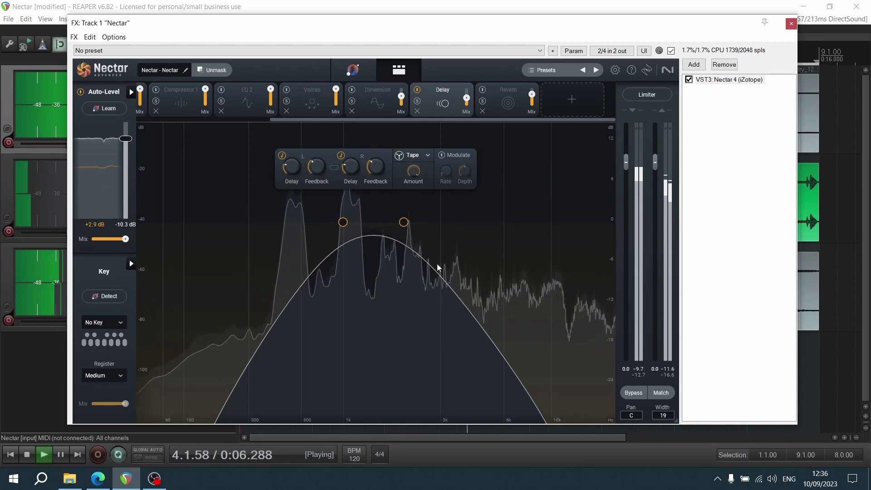
{"action": "key", "text": "space"}
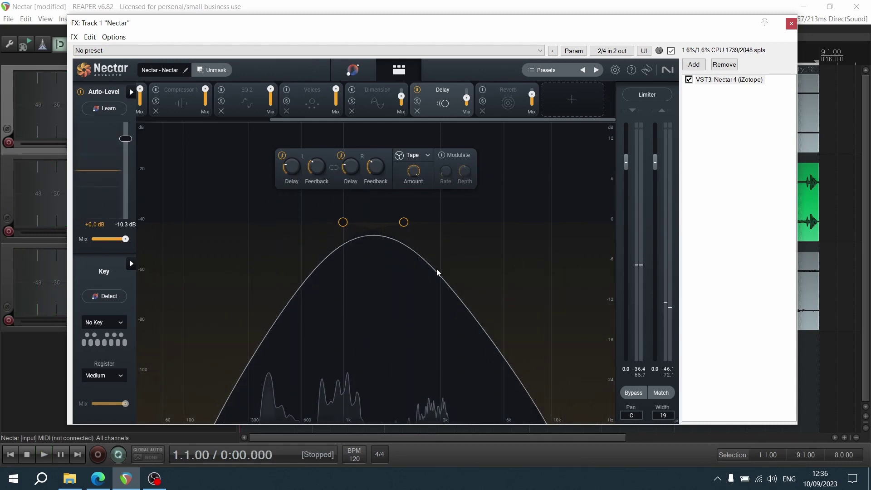
{"action": "mouse_move", "coordinate": [355, 166]}
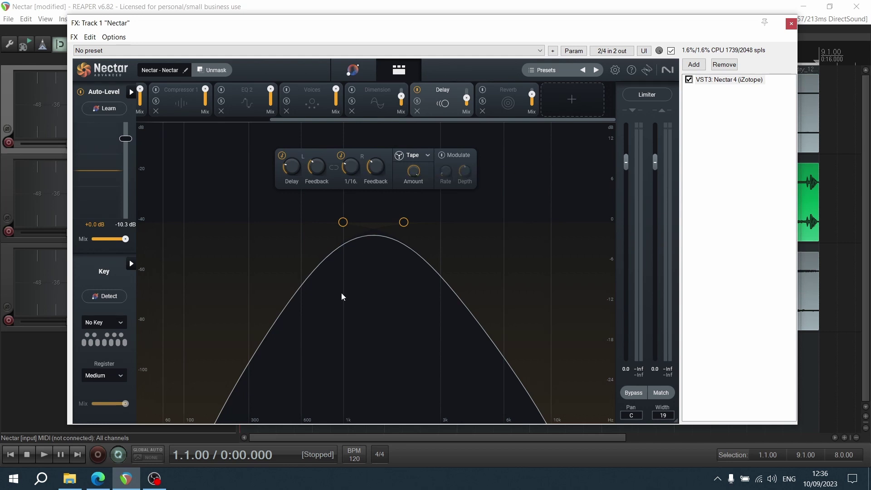
{"action": "key", "text": "space"}
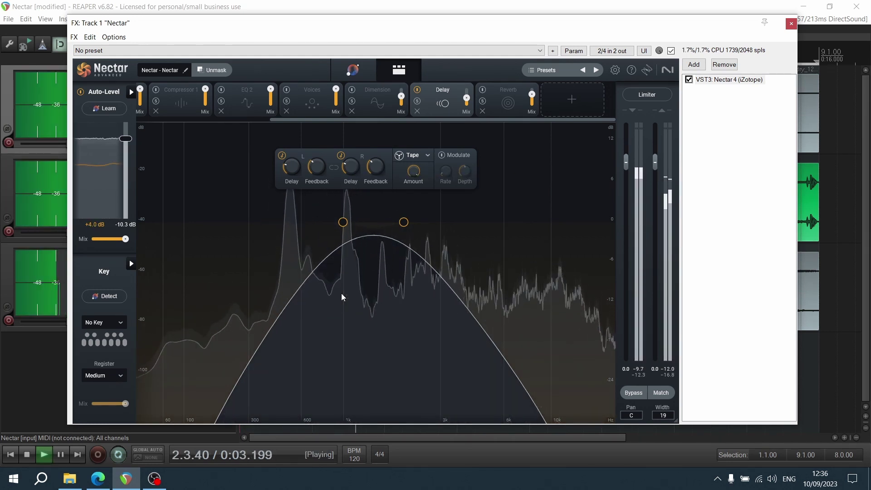
{"action": "key", "text": "space"}
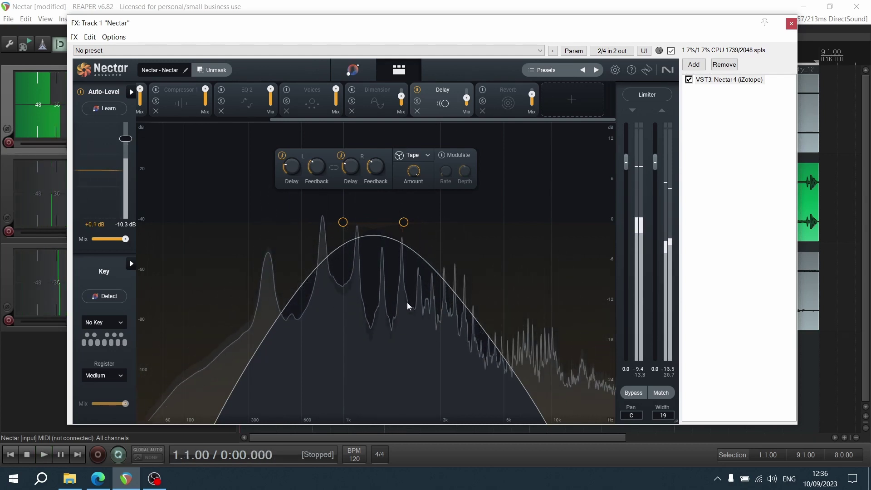
Step: Enable Modulate in the Delay module and listen to the result
{"action": "left_click", "coordinate": [442, 154]}
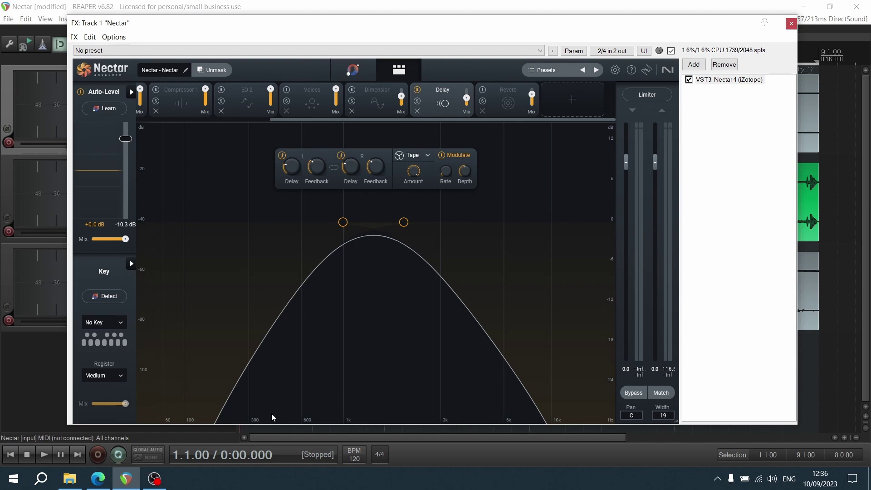
{"action": "key", "text": "space"}
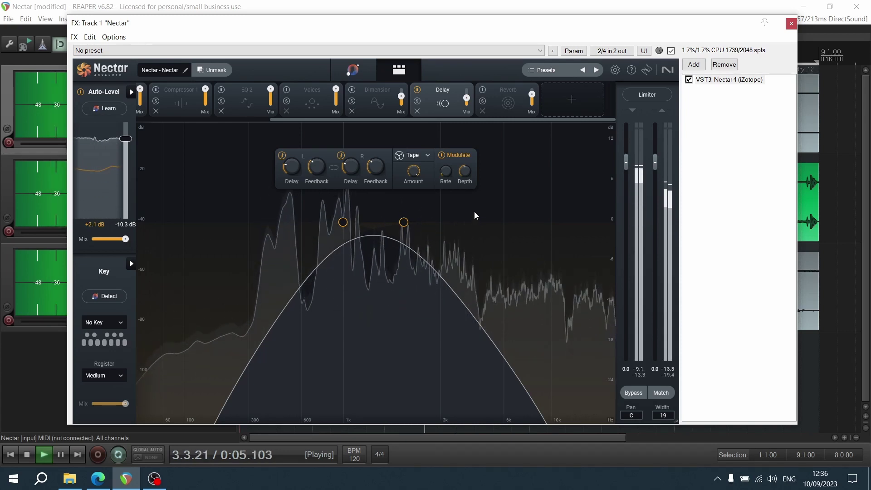
{"action": "key", "text": "space"}
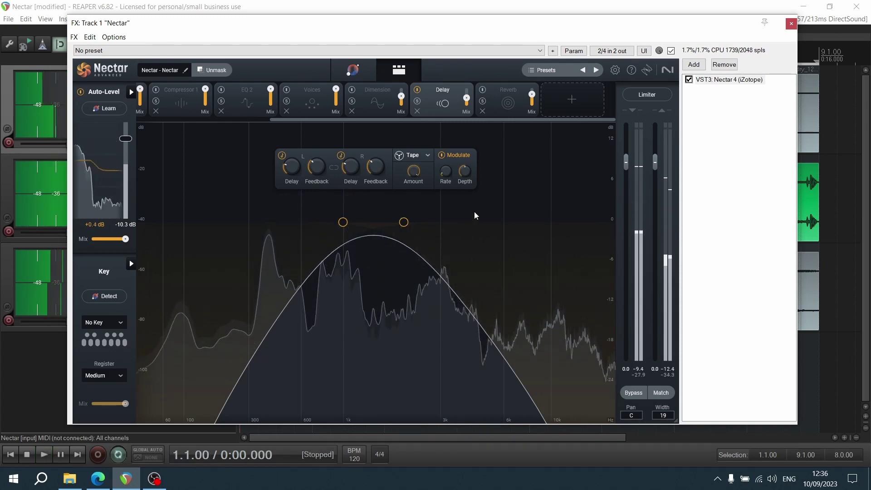
Step: Switch on the Reverb module and raise its Width to the maximum during playback
{"action": "left_click", "coordinate": [494, 97]}
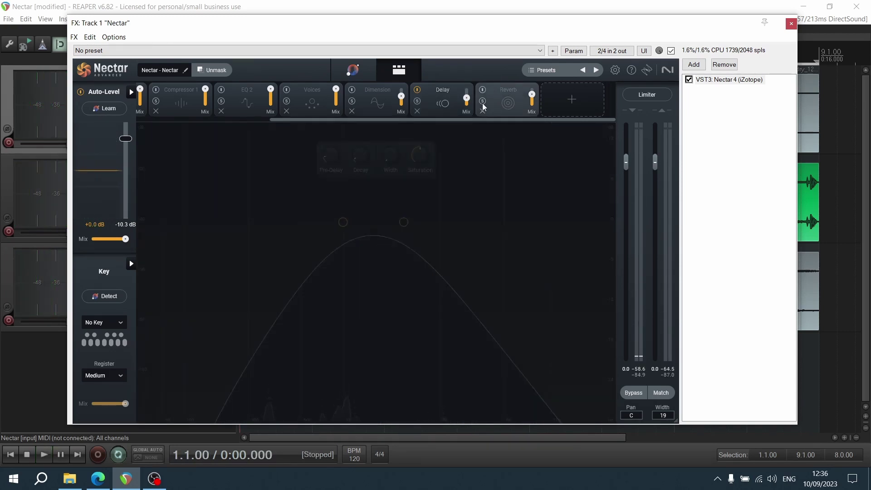
{"action": "left_click", "coordinate": [482, 89]}
{"action": "key", "text": "space"}
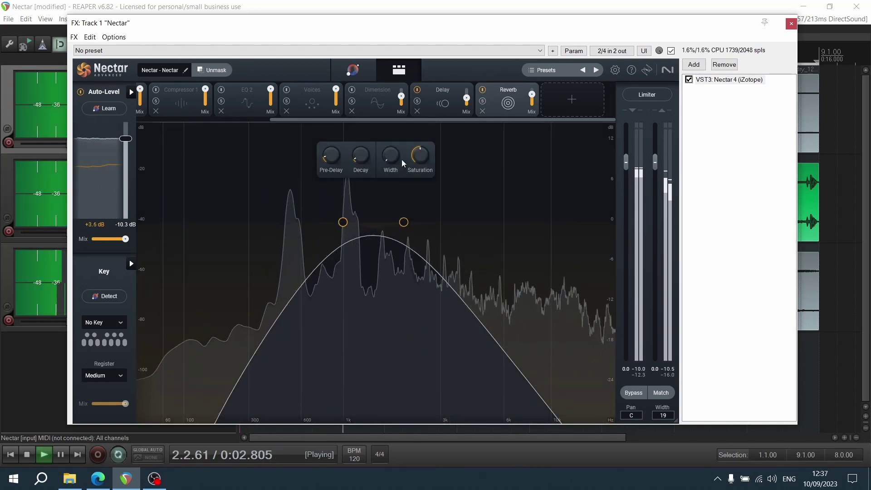
{"action": "left_click_drag", "start_coordinate": [401, 159], "coordinate": [391, 67]}
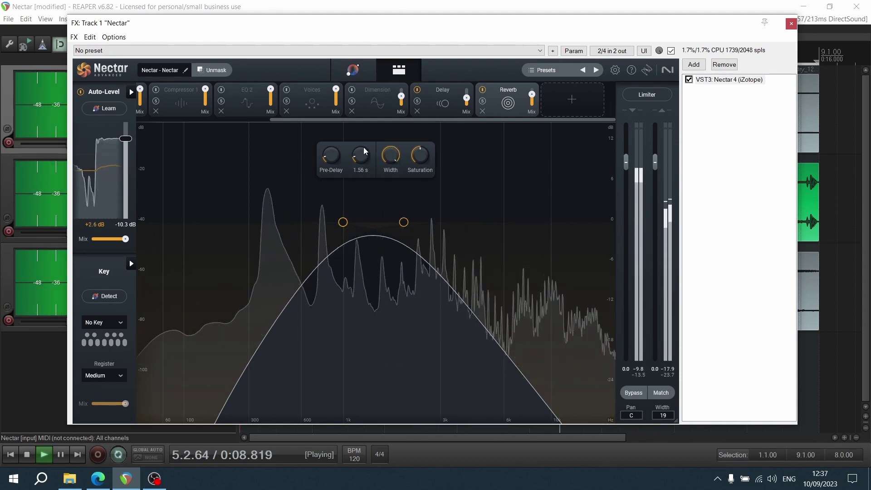
Step: Set the Reverb's Decay to about 2.48 s and raise its Pre-Delay beyond 38 ms while listening
{"action": "left_click_drag", "start_coordinate": [364, 151], "coordinate": [356, 123]}
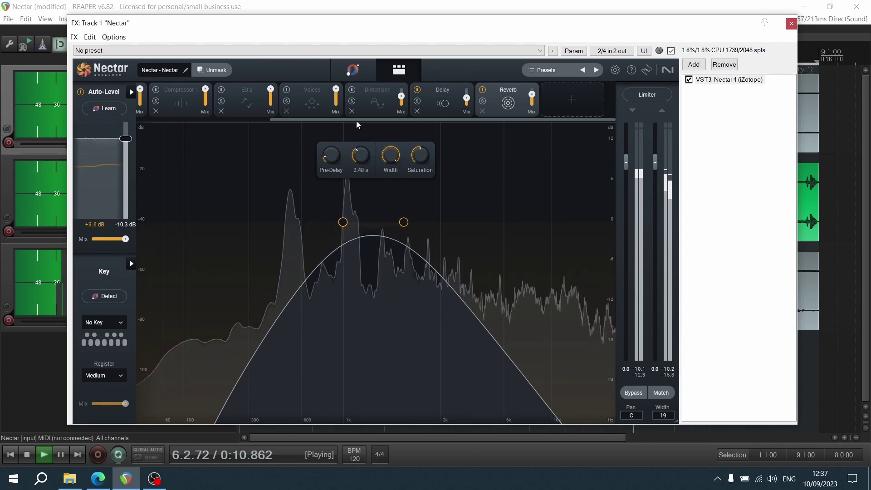
{"action": "mouse_move", "coordinate": [336, 156]}
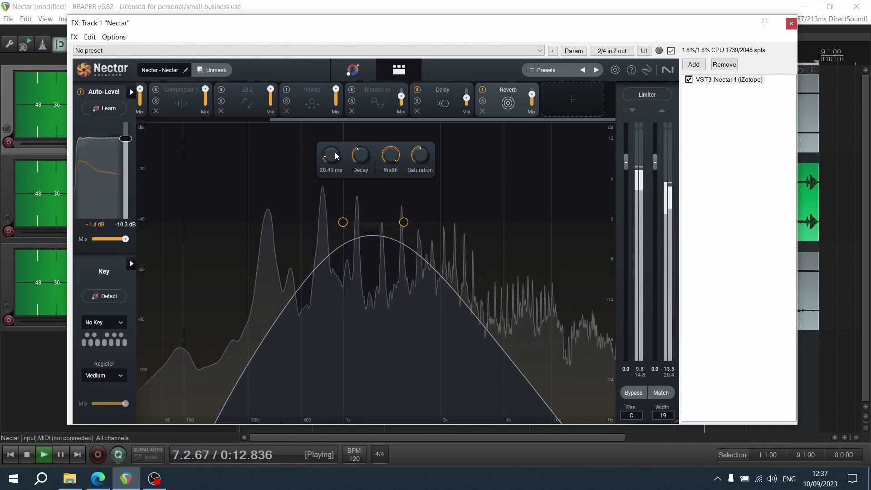
{"action": "scroll", "coordinate": [334, 153], "scroll_direction": "up", "scroll_amount": 5}
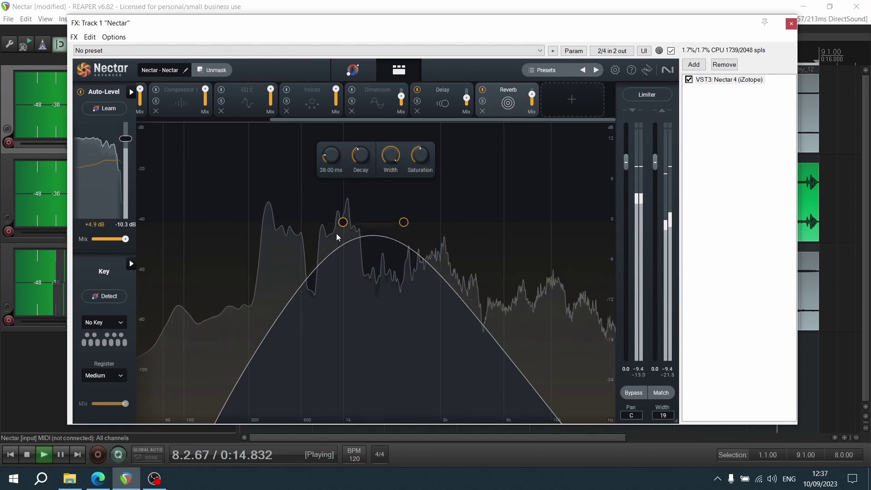
{"action": "scroll", "coordinate": [331, 154], "scroll_direction": "up", "scroll_amount": 8}
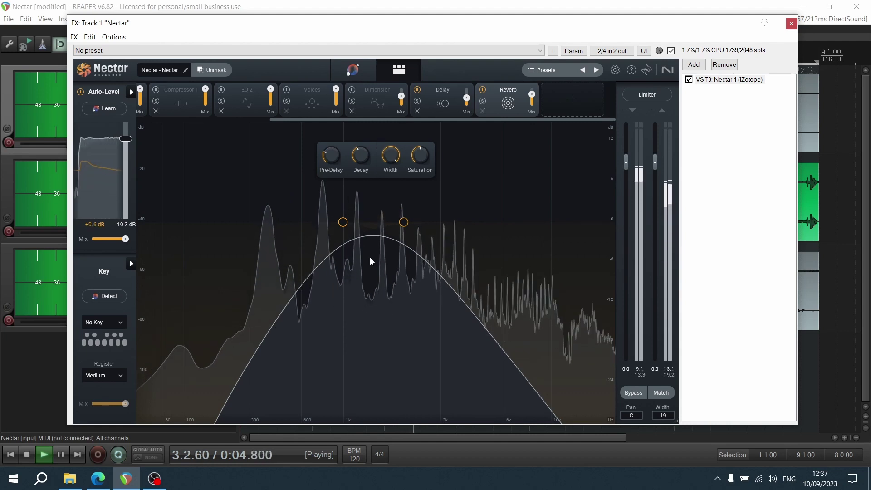
{"action": "key", "text": "space"}
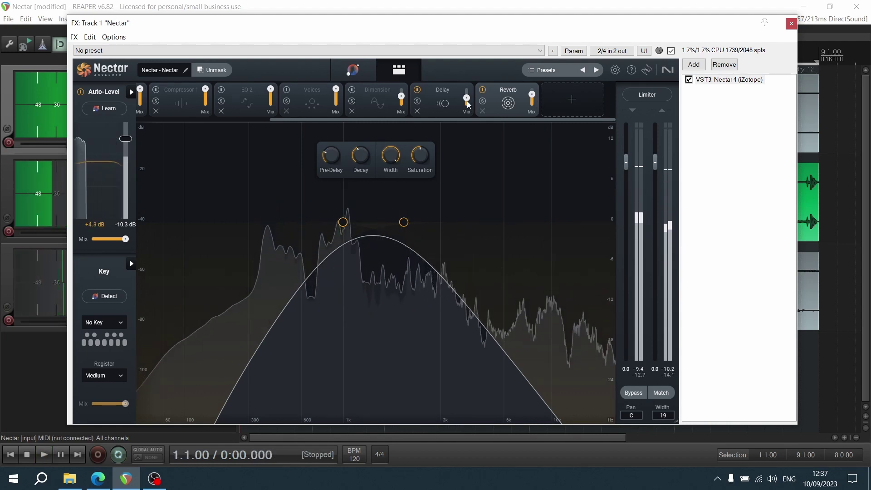
Step: Check the Delay module, lower the Reverb's mix slightly and listen to the combined result
{"action": "left_click", "coordinate": [453, 88]}
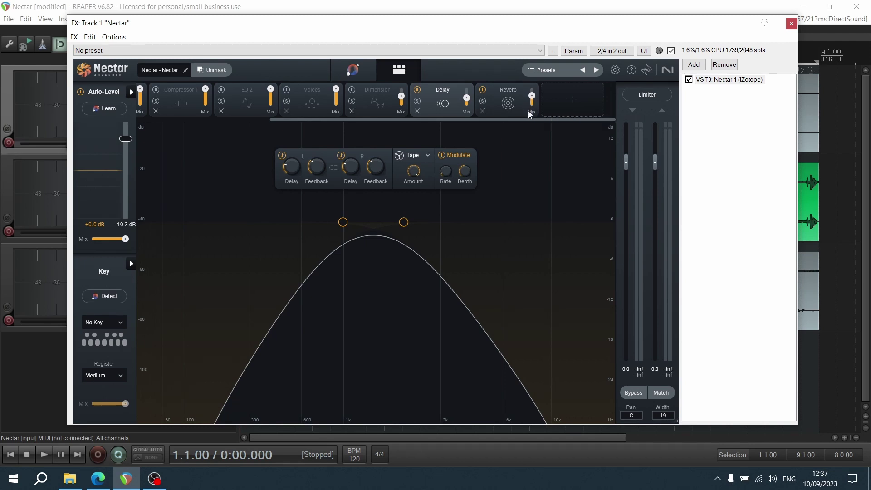
{"action": "left_click", "coordinate": [512, 86]}
{"action": "key", "text": "space"}
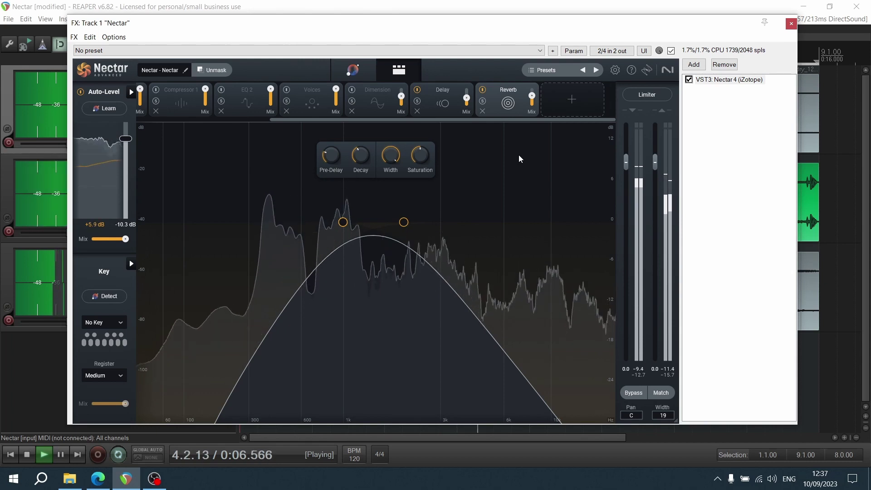
{"action": "key", "text": "space"}
Step: Open the Voices module, dismiss its scale hint and play the vocal through the Unison setup with a major key set
{"action": "left_click_drag", "start_coordinate": [497, 119], "coordinate": [423, 122]}
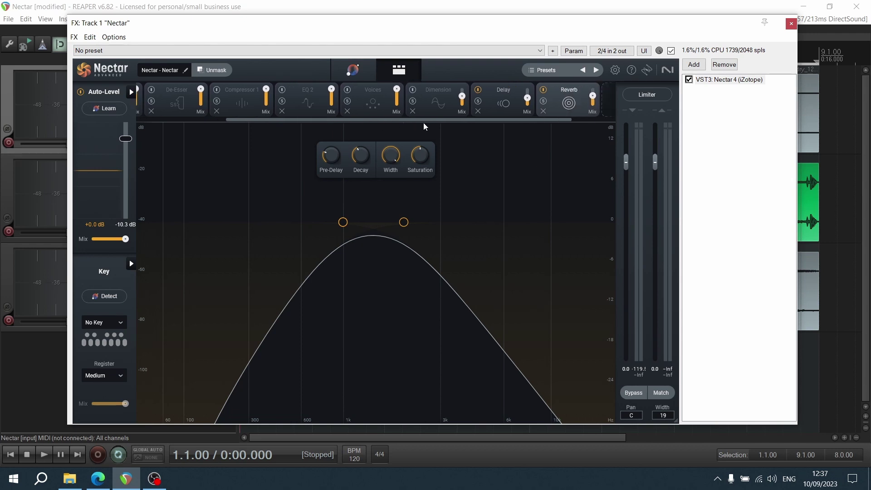
{"action": "left_click", "coordinate": [373, 100]}
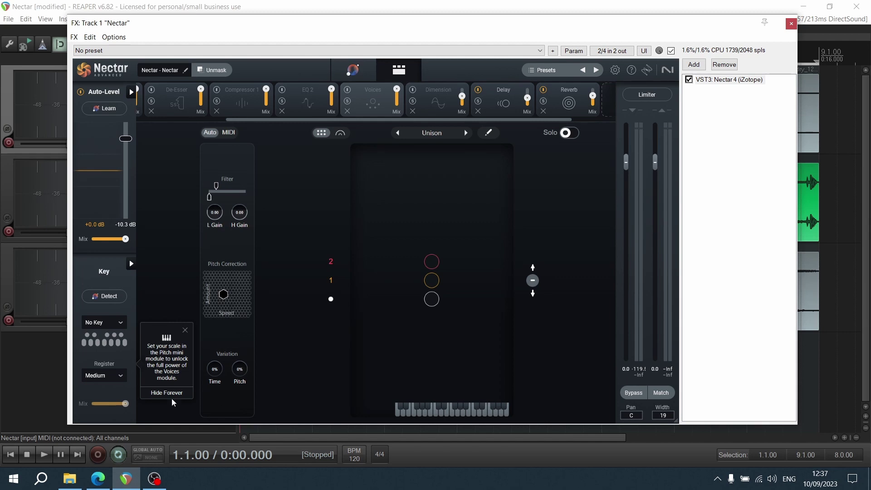
{"action": "left_click", "coordinate": [185, 330]}
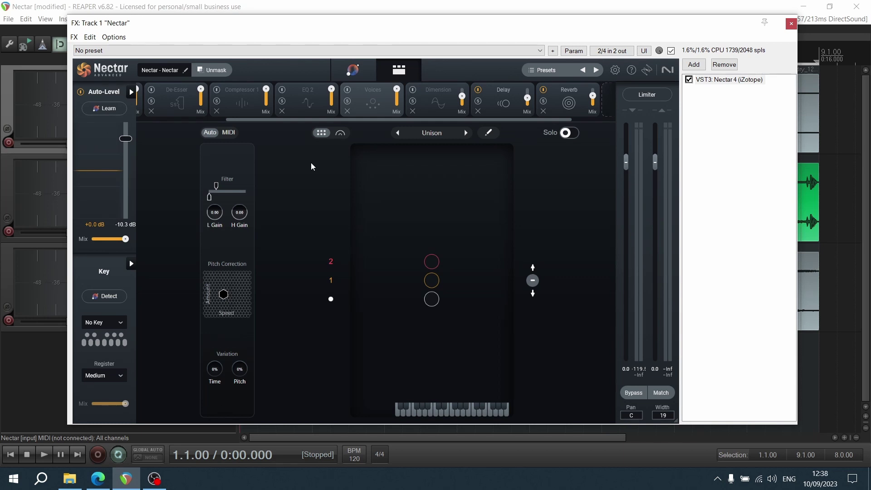
{"action": "key", "text": "space"}
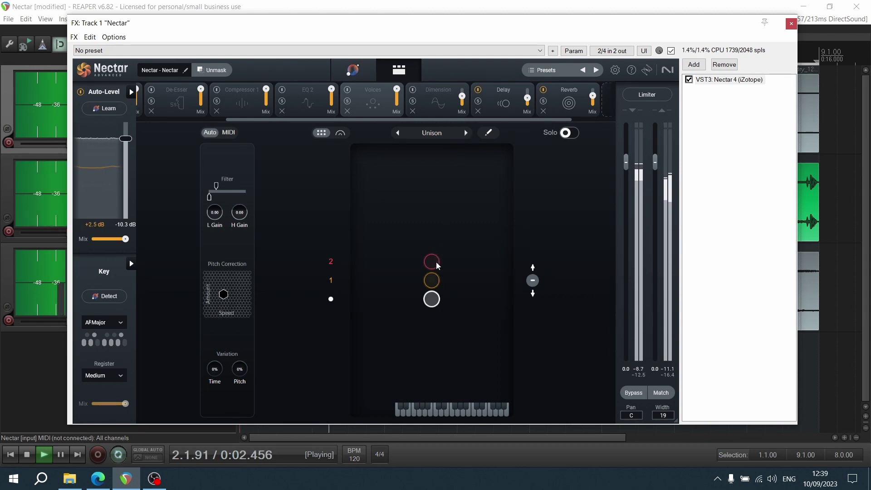
{"action": "key", "text": "space"}
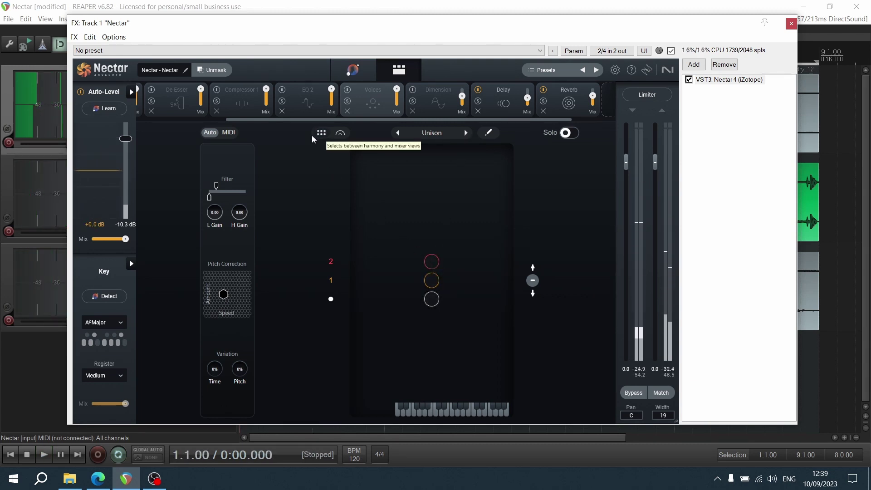
Step: Show the Voices module's mixer view and move voice 1 fully left at about -6 dB gain
{"action": "left_click", "coordinate": [340, 133]}
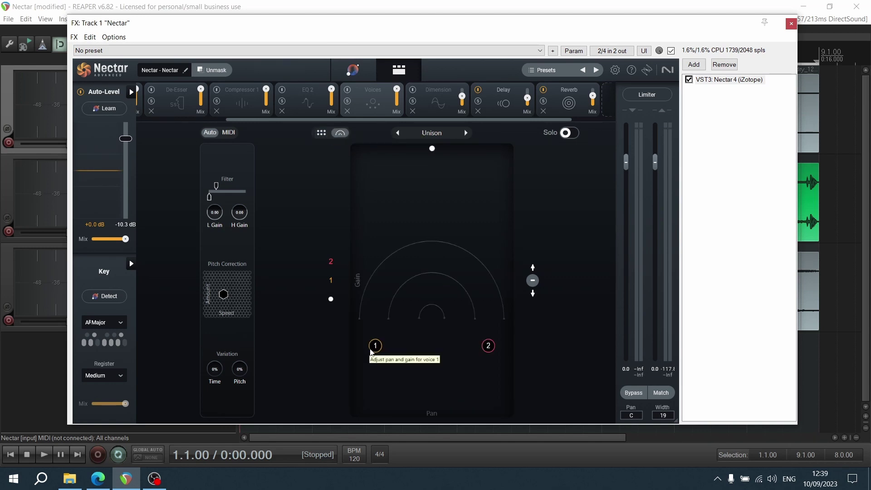
{"action": "left_click_drag", "start_coordinate": [375, 345], "coordinate": [348, 263]}
{"action": "left_click_drag", "start_coordinate": [330, 222], "coordinate": [333, 246]}
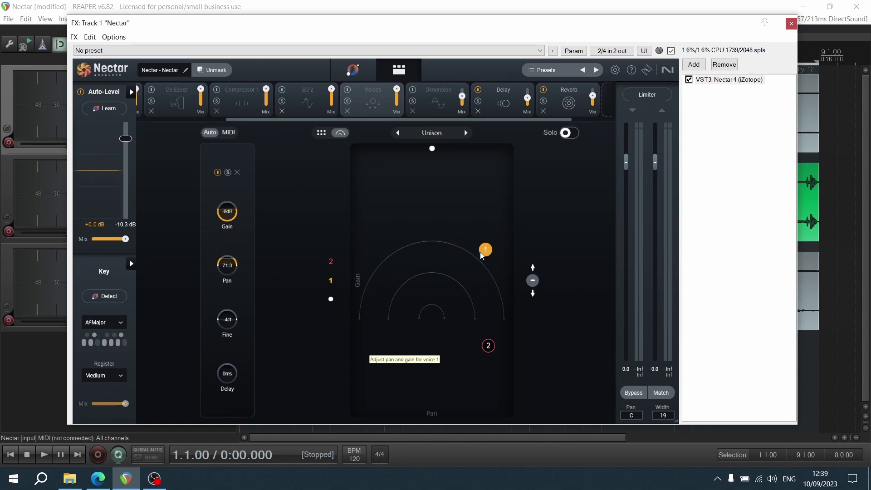
{"action": "left_click_drag", "start_coordinate": [482, 255], "coordinate": [378, 250]}
{"action": "left_click_drag", "start_coordinate": [320, 246], "coordinate": [261, 234]}
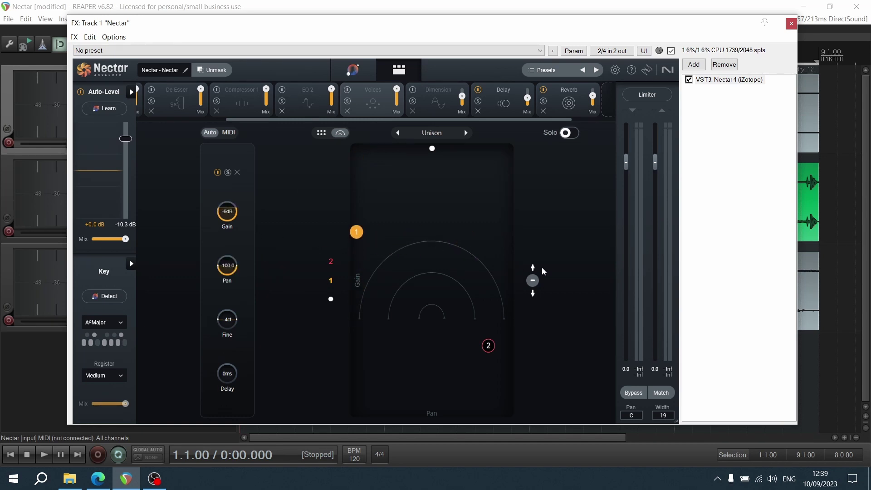
Step: Raise voice 1's gain to about -4 dB and place voice 2 fully right at about -4 dB
{"action": "left_click", "coordinate": [432, 151]}
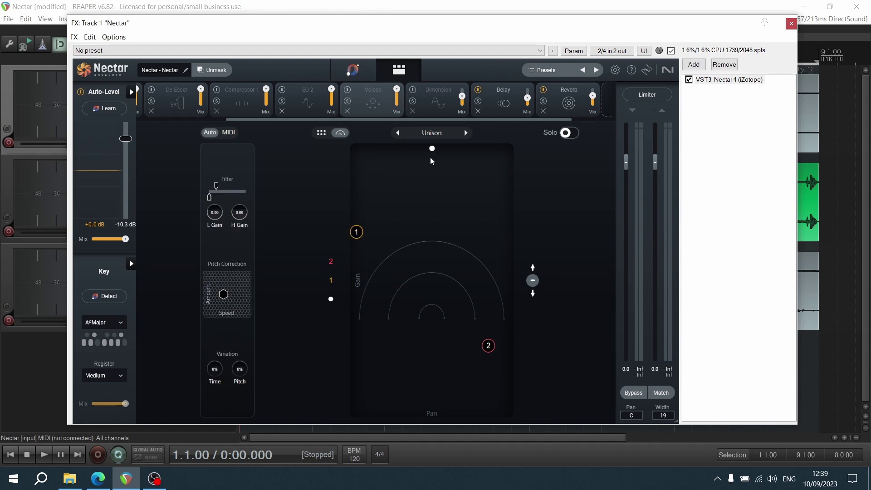
{"action": "left_click_drag", "start_coordinate": [357, 233], "coordinate": [357, 207]}
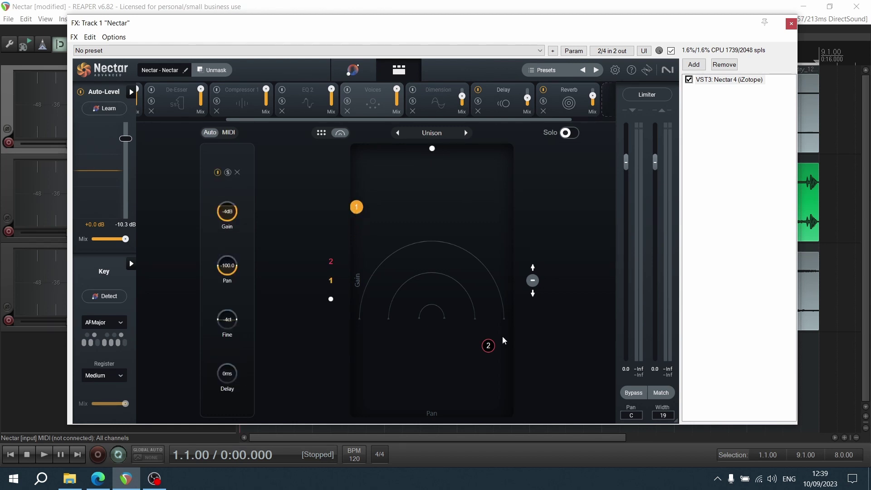
{"action": "left_click_drag", "start_coordinate": [489, 344], "coordinate": [519, 294]}
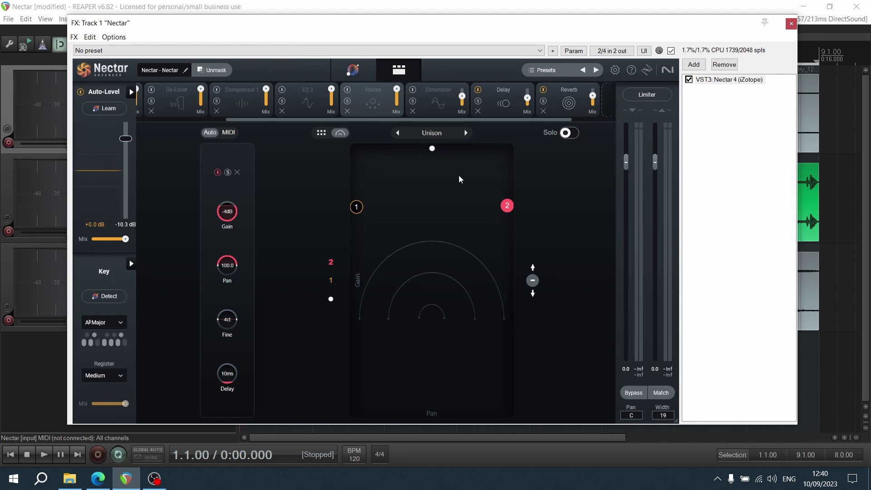
Step: Play the mix, solo the added voices briefly, and replay from the start with solo off
{"action": "key", "text": "space"}
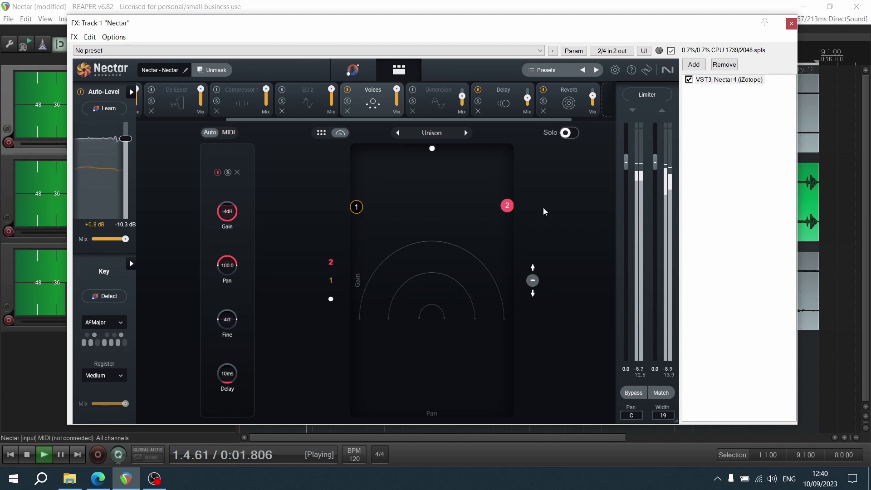
{"action": "left_click", "coordinate": [567, 134]}
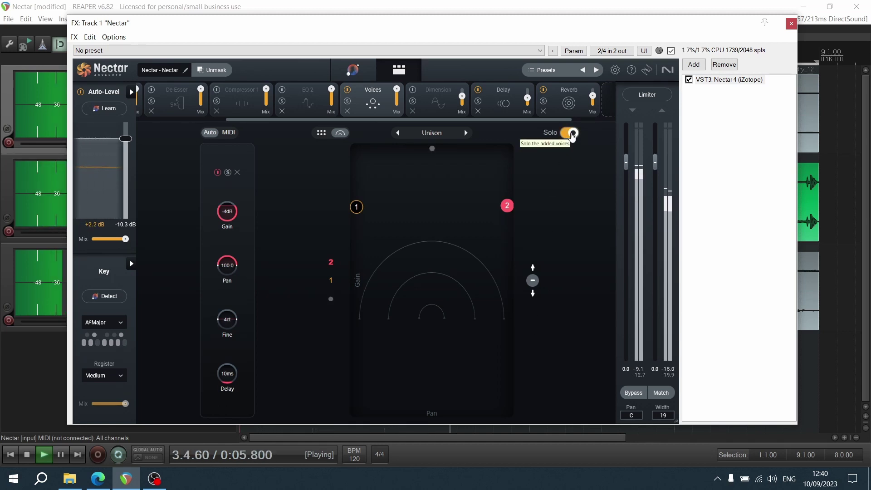
{"action": "left_click", "coordinate": [567, 134]}
{"action": "key", "text": "space"}
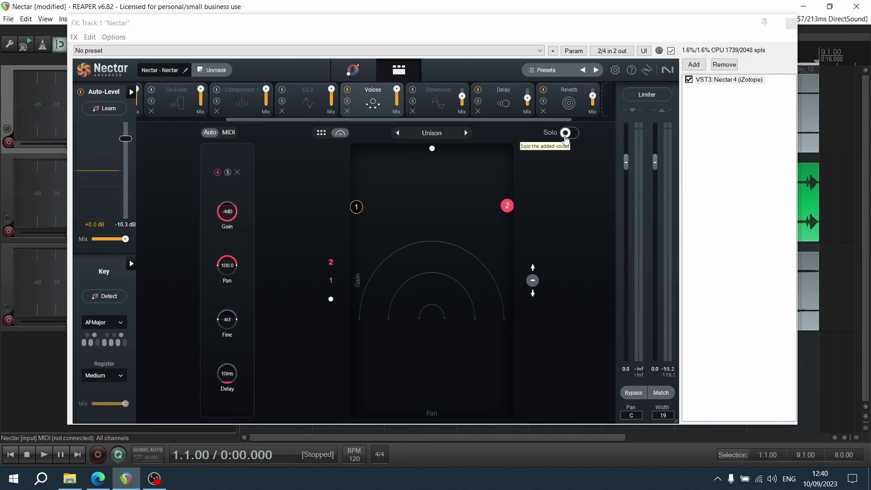
{"action": "key", "text": "space"}
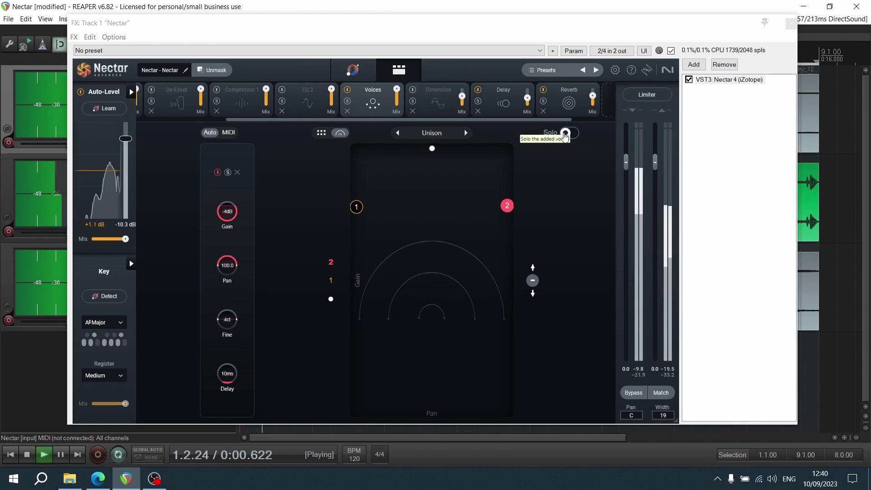
Step: Audition the Thirds harmony style during playback, toggling the solo of the added voices
{"action": "left_click", "coordinate": [470, 133]}
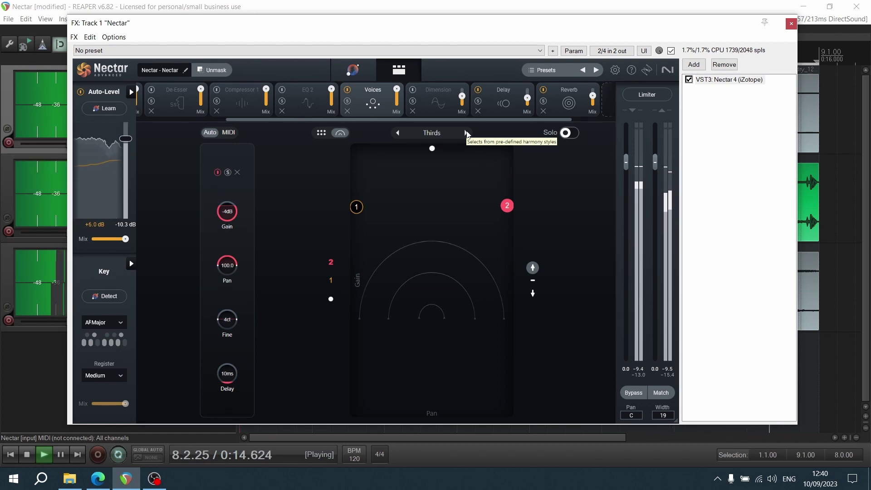
{"action": "left_click", "coordinate": [570, 132]}
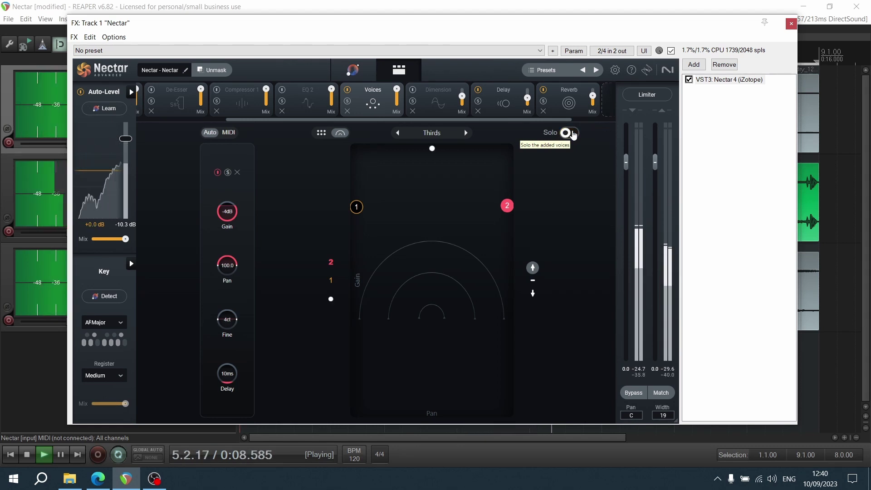
{"action": "left_click", "coordinate": [573, 133]}
Step: Audition the Parallel harmony style, raise voices 1 and 2 to about -3 dB gain, and advance to Octaves before stopping playback
{"action": "left_click", "coordinate": [465, 133]}
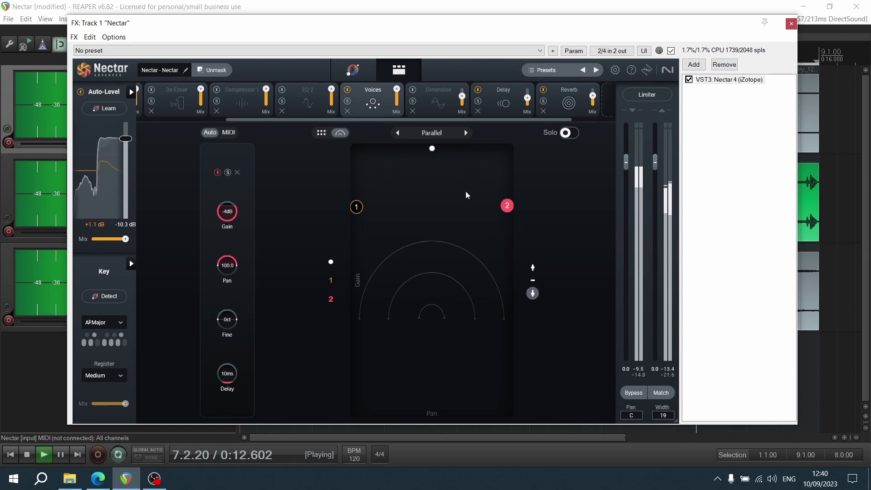
{"action": "left_click_drag", "start_coordinate": [356, 206], "coordinate": [352, 194]}
{"action": "left_click_drag", "start_coordinate": [513, 206], "coordinate": [516, 191]}
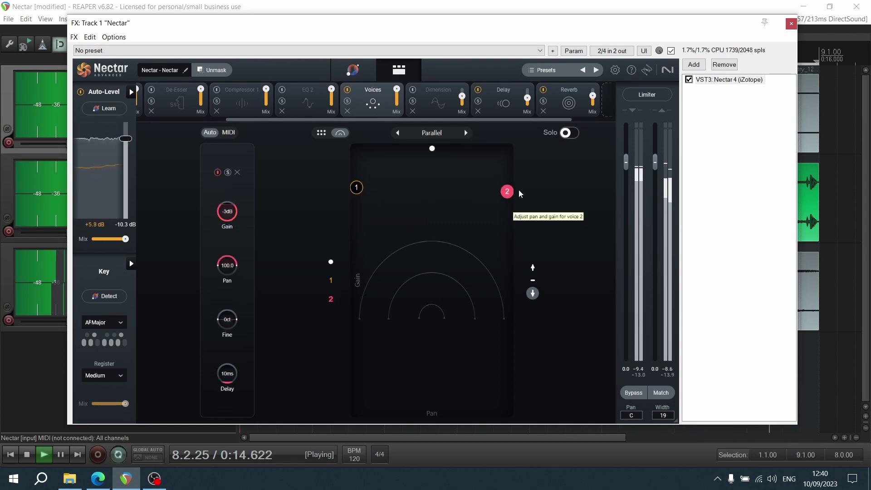
{"action": "left_click", "coordinate": [466, 133]}
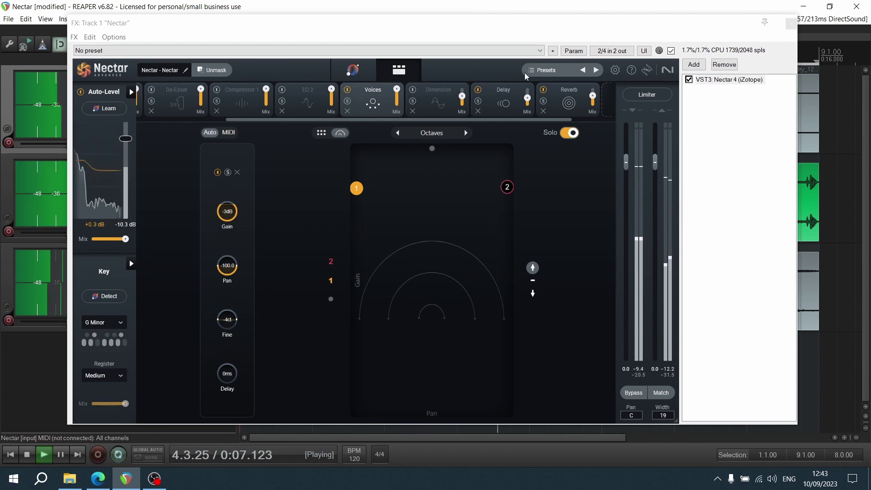
{"action": "key", "text": "space"}
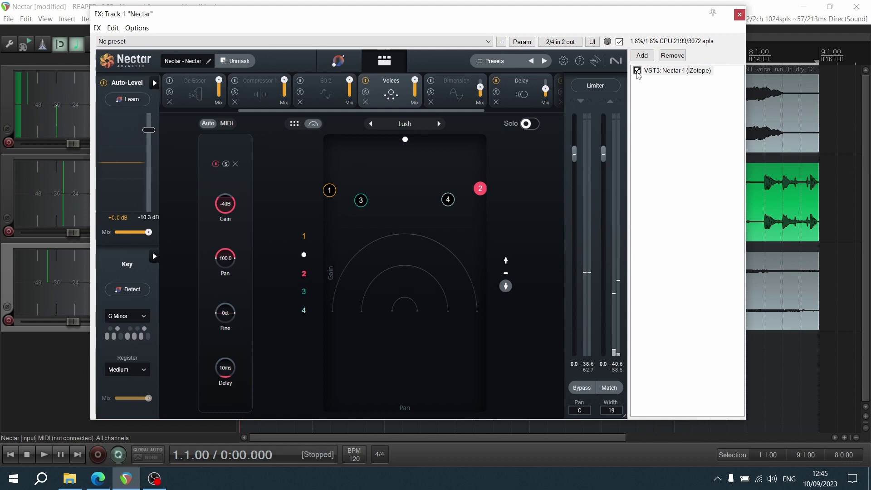
Step: Play the mix with Nectar 4 disabled, re-enable it for comparison, and stop playback
{"action": "left_click", "coordinate": [637, 71]}
{"action": "key", "text": "space"}
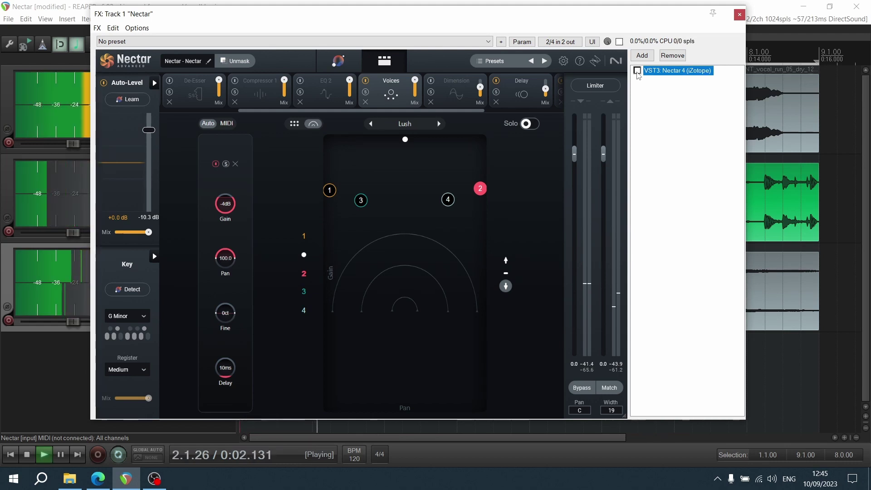
{"action": "left_click", "coordinate": [636, 71]}
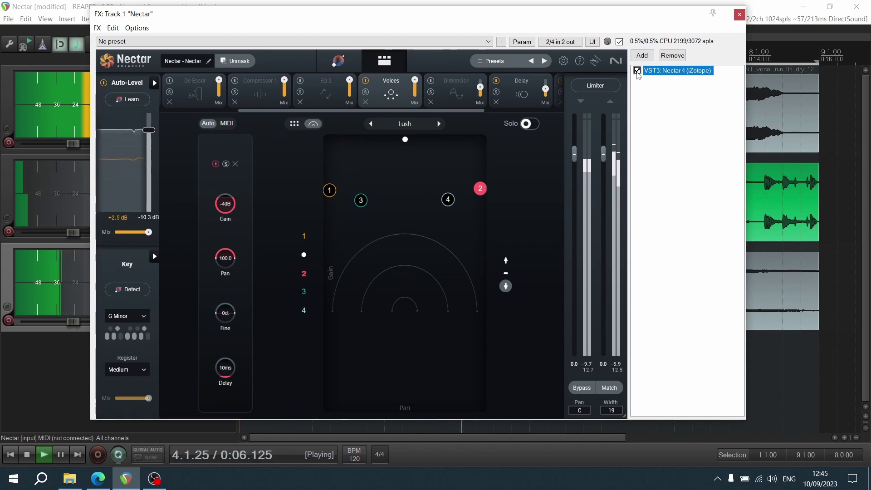
{"action": "key", "text": "space"}
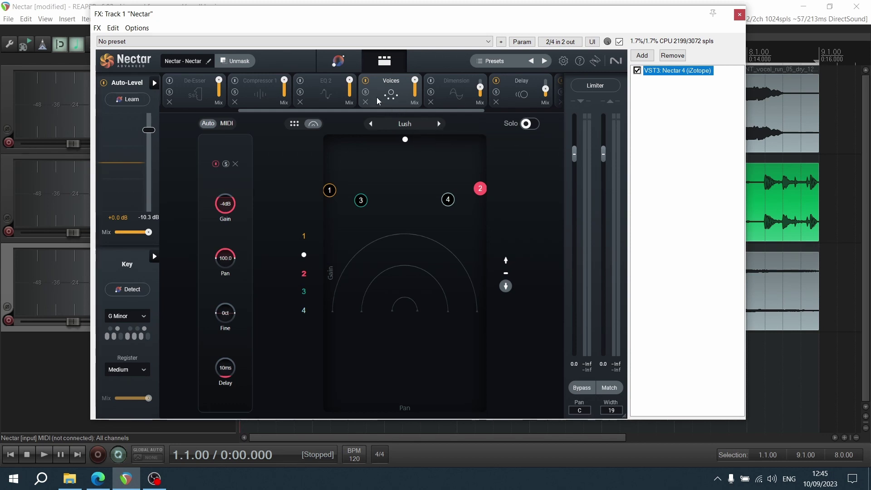
Step: Switch off the Voices module and add a Backer module at the end of the chain
{"action": "left_click", "coordinate": [365, 81]}
{"action": "left_click_drag", "start_coordinate": [386, 111], "coordinate": [477, 116]}
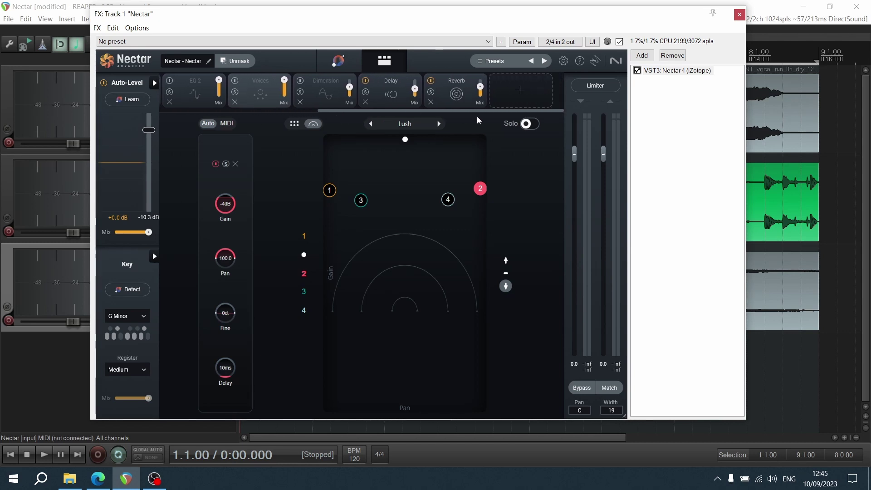
{"action": "left_click", "coordinate": [530, 93]}
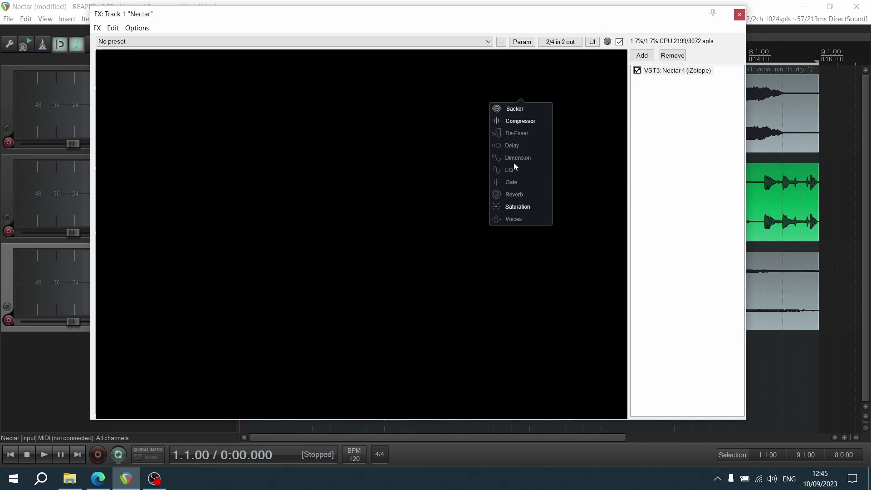
{"action": "left_click", "coordinate": [514, 108]}
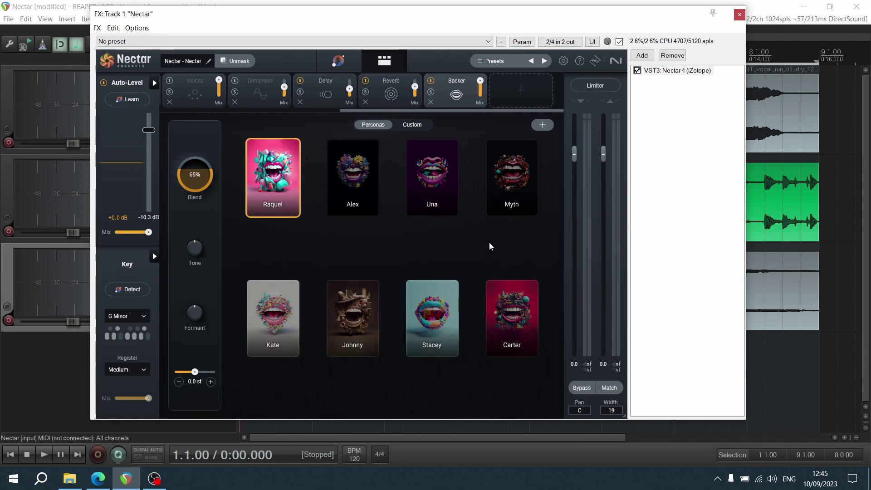
Step: Keep Backer on its Personas and, during playback, move the module between De-Esser and Compressor 1 in the chain
{"action": "left_click", "coordinate": [409, 126]}
{"action": "left_click", "coordinate": [390, 126]}
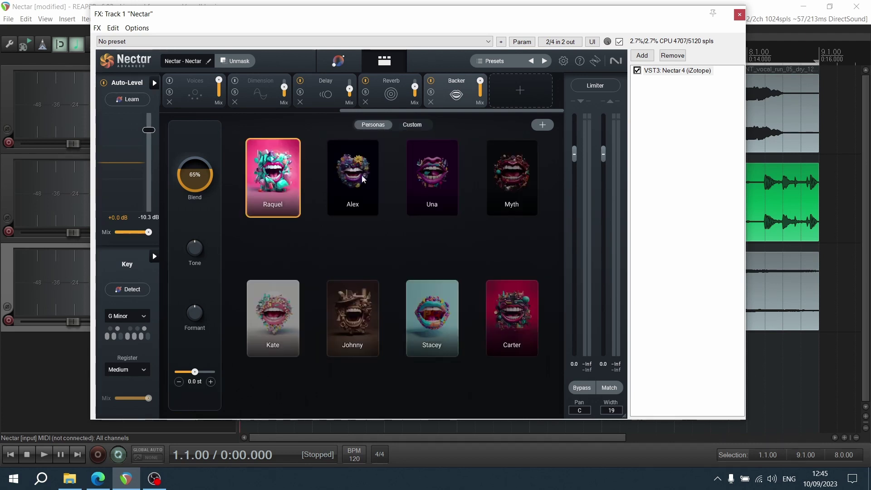
{"action": "key", "text": "space"}
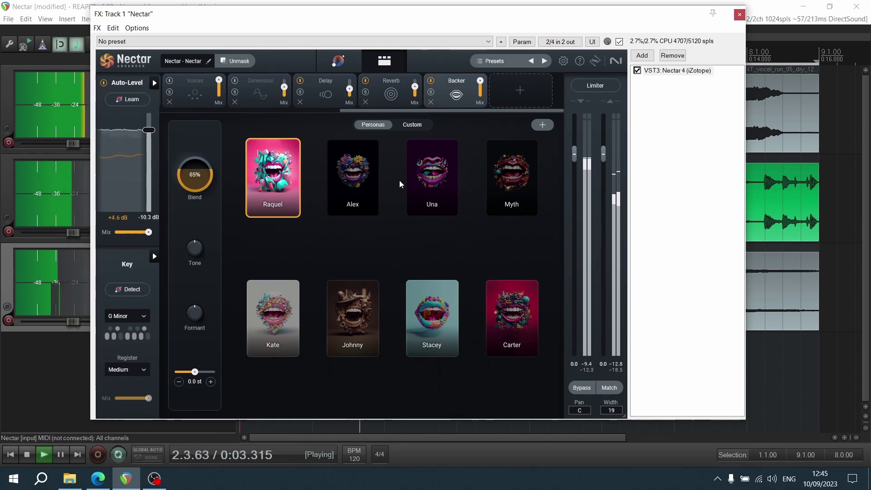
{"action": "left_click_drag", "start_coordinate": [437, 110], "coordinate": [399, 110]}
{"action": "left_click_drag", "start_coordinate": [489, 83], "coordinate": [379, 89]}
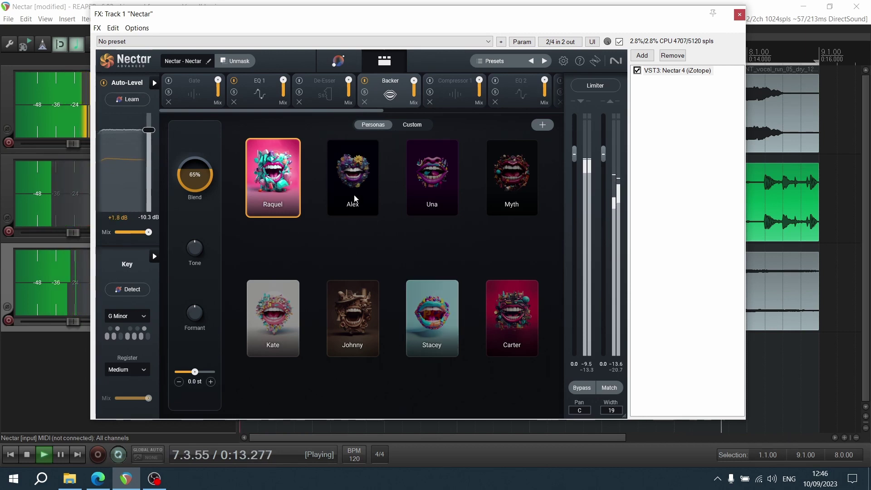
Step: Audition the Alex, Una and Myth personas during playback, then stop and select Johnny
{"action": "left_click", "coordinate": [352, 181]}
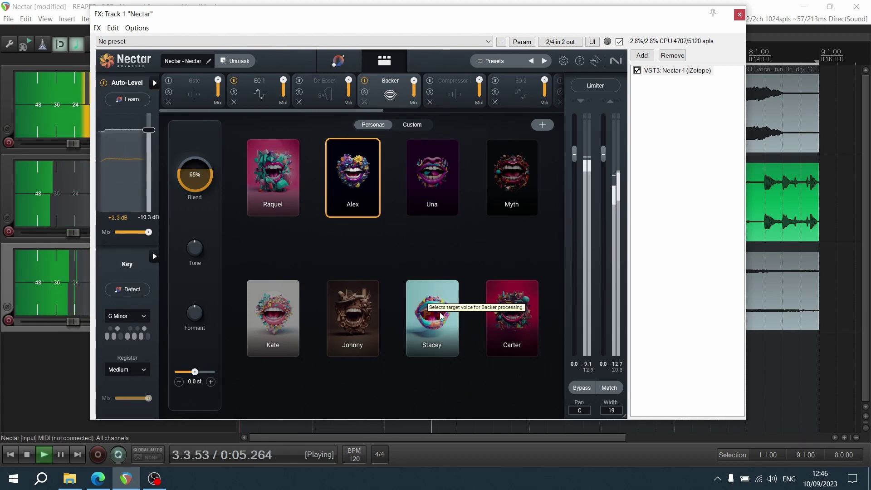
{"action": "left_click", "coordinate": [443, 178]}
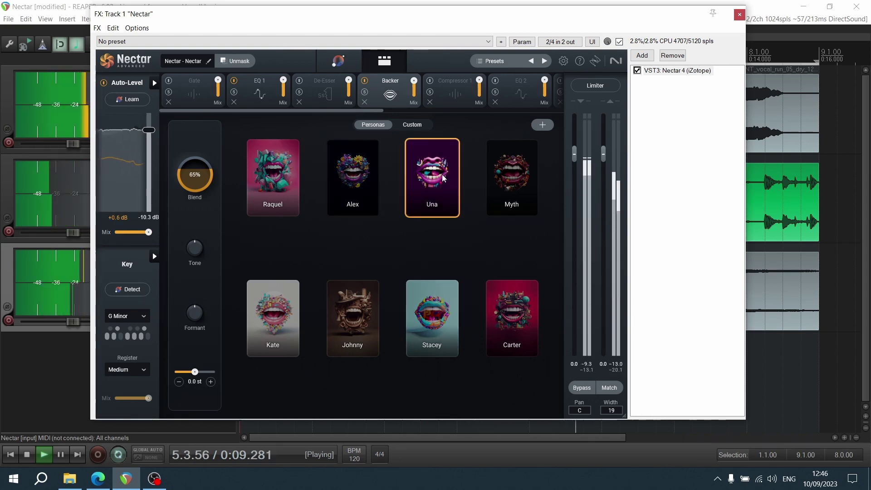
{"action": "left_click", "coordinate": [520, 190]}
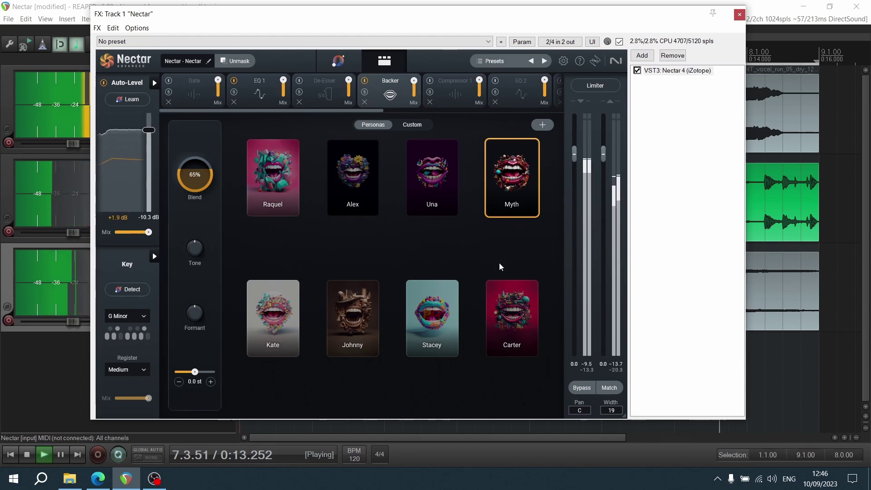
{"action": "key", "text": "space"}
{"action": "left_click", "coordinate": [353, 317]}
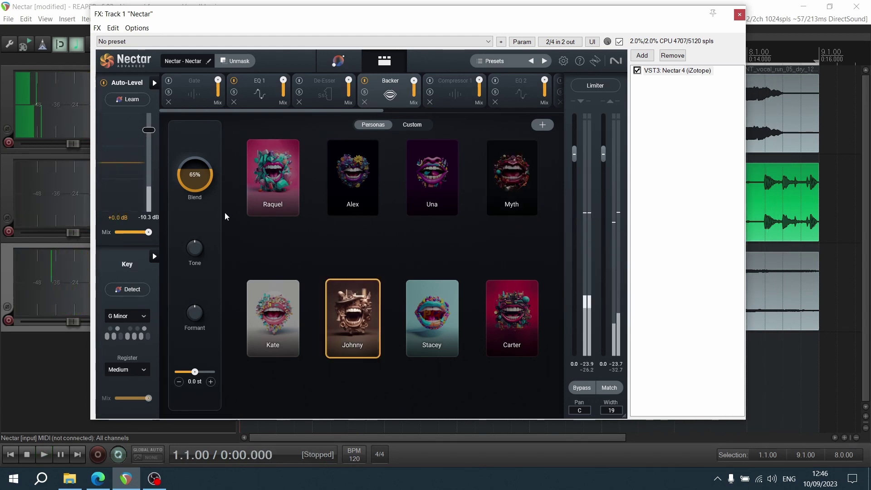
Step: Play the Alex persona and set Backer's Tone to about +46 % and Formant to -12.0 st
{"action": "left_click", "coordinate": [354, 167]}
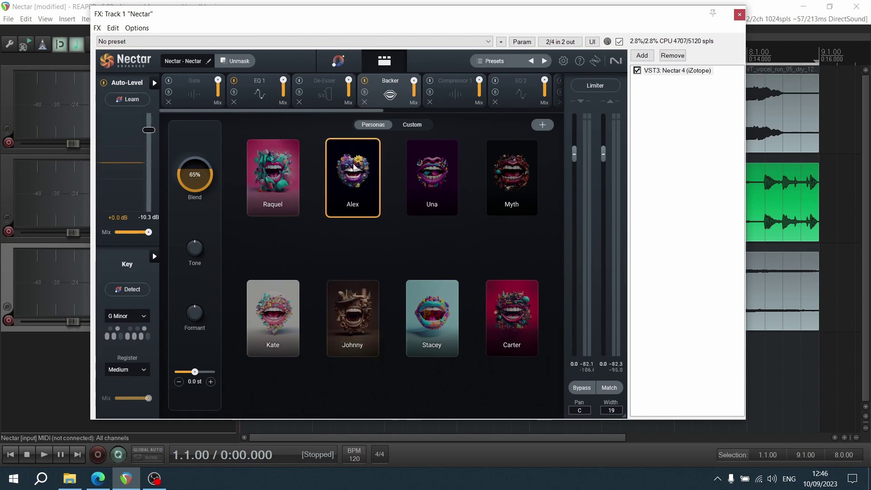
{"action": "key", "text": "space"}
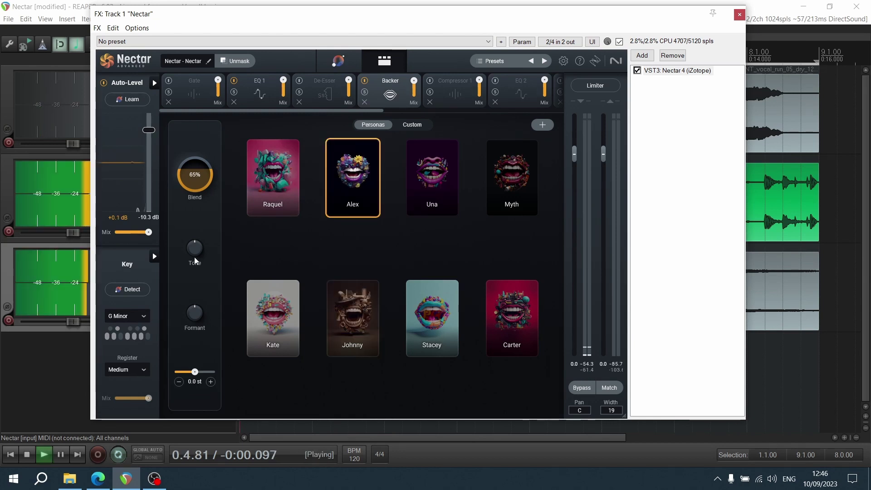
{"action": "left_click_drag", "start_coordinate": [195, 247], "coordinate": [164, 228]}
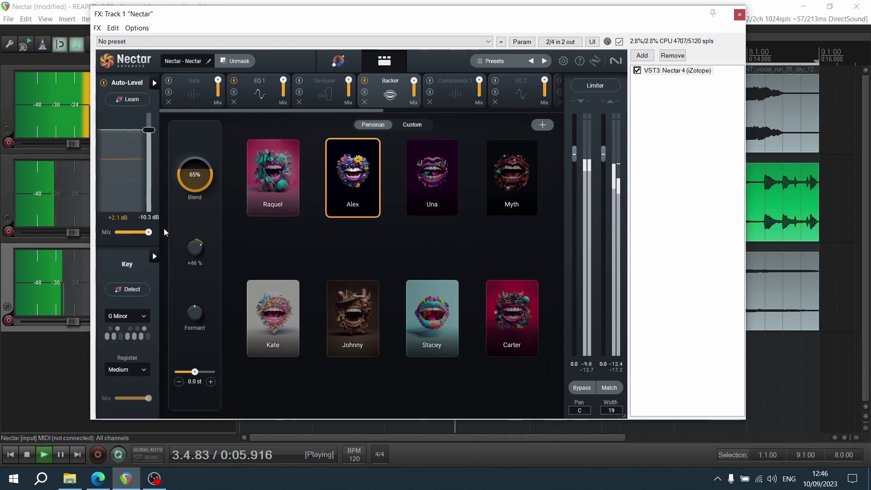
{"action": "left_click_drag", "start_coordinate": [186, 310], "coordinate": [191, 459]}
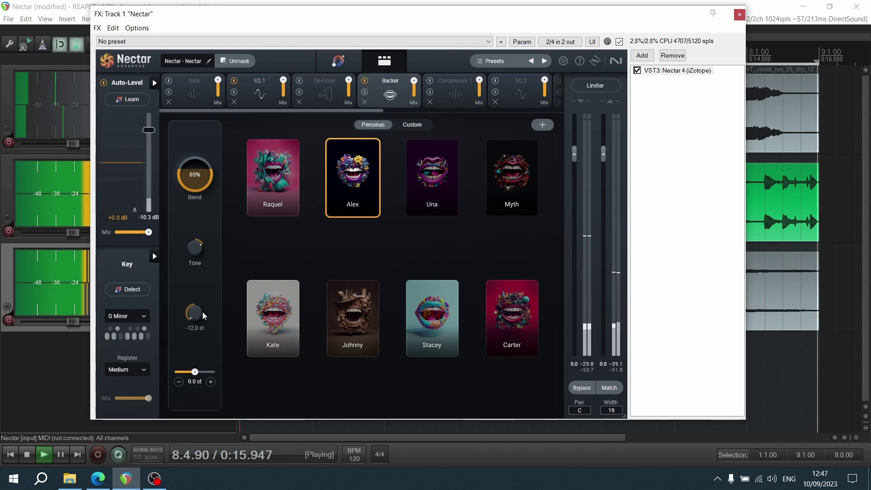
Step: Set Backer's pitch shift to +12.0 st, switch to the Myth persona and stop playback
{"action": "left_click", "coordinate": [194, 372]}
{"action": "left_click_drag", "start_coordinate": [195, 371], "coordinate": [227, 370]}
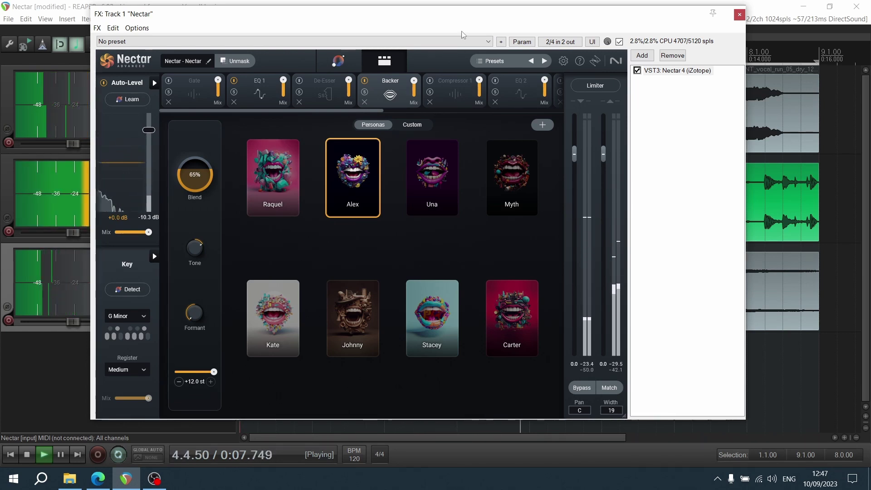
{"action": "left_click", "coordinate": [501, 181]}
{"action": "key", "text": "space"}
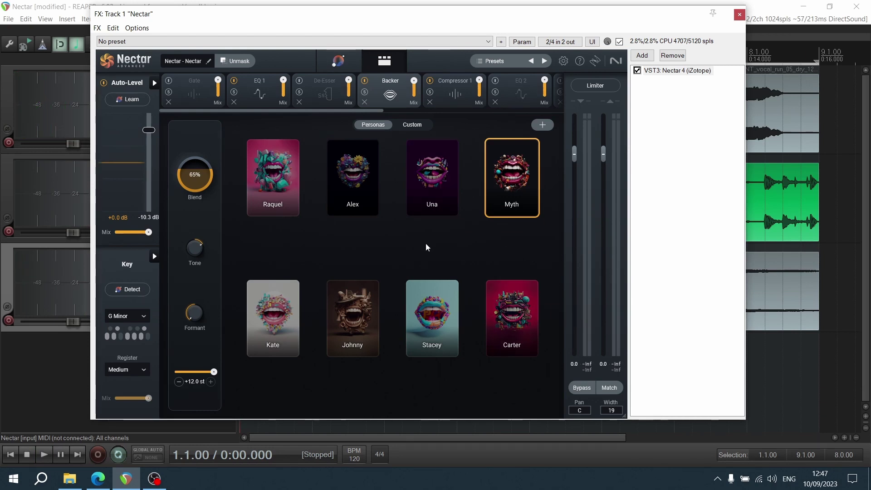
Step: View the individual Nectar 4 component plug-ins available to add, and close the vocal track's effects window
{"action": "left_click", "coordinate": [641, 56]}
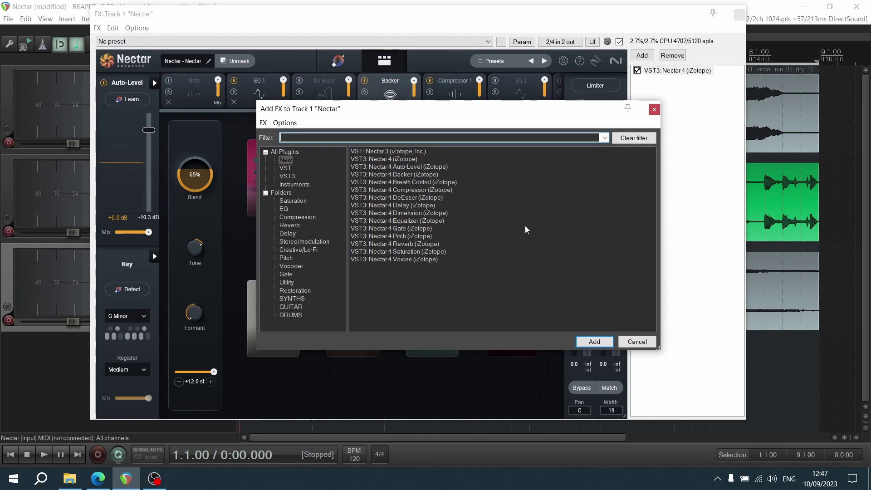
{"action": "left_click", "coordinate": [655, 109]}
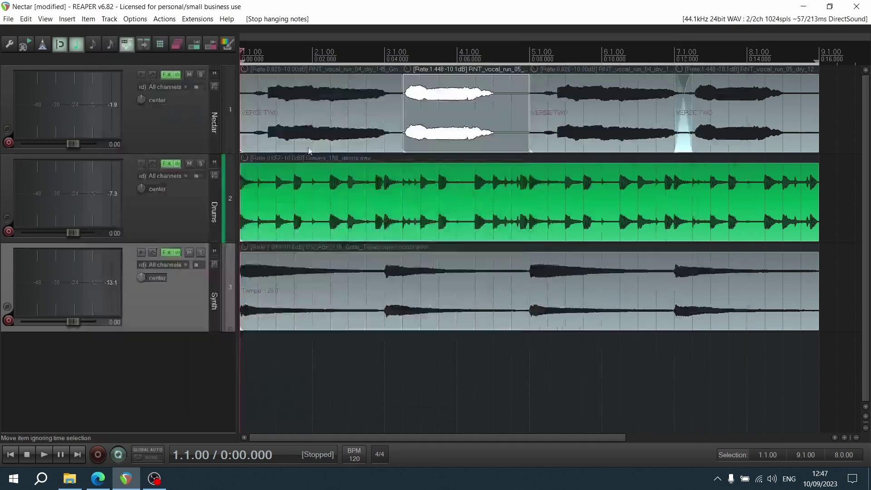
{"action": "left_click", "coordinate": [737, 14]}
Step: Duplicate the Nectar vocal track twice and pan the copies 100% left and 100% right
{"action": "left_click", "coordinate": [192, 116]}
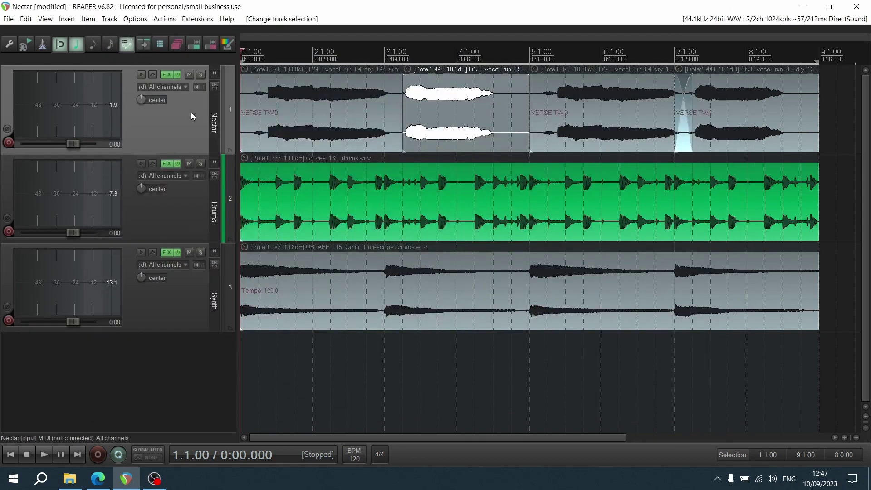
{"action": "key", "text": "ctrl+d"}
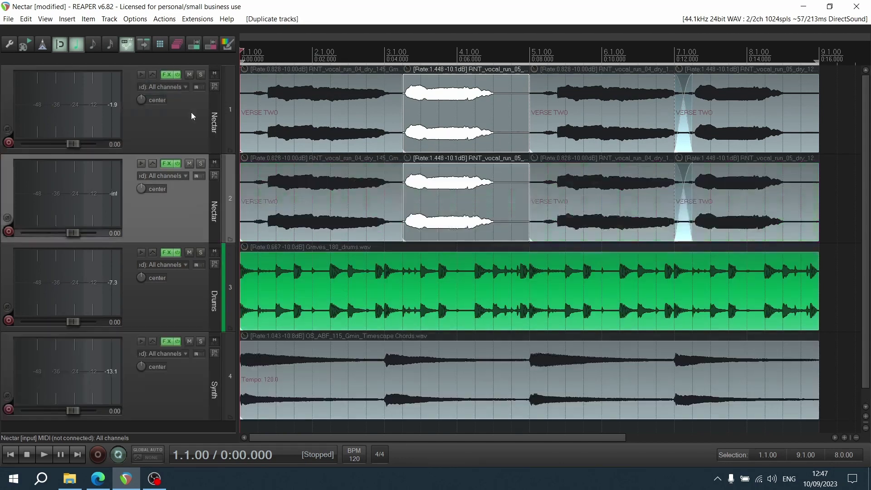
{"action": "key", "text": "ctrl+d"}
{"action": "left_click", "coordinate": [169, 207]}
{"action": "left_click_drag", "start_coordinate": [140, 189], "coordinate": [131, 193]}
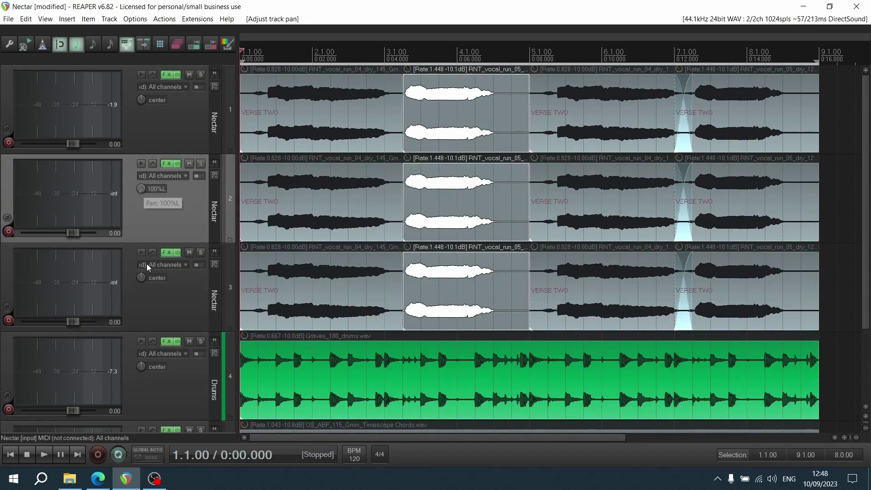
{"action": "left_click_drag", "start_coordinate": [141, 277], "coordinate": [157, 278]}
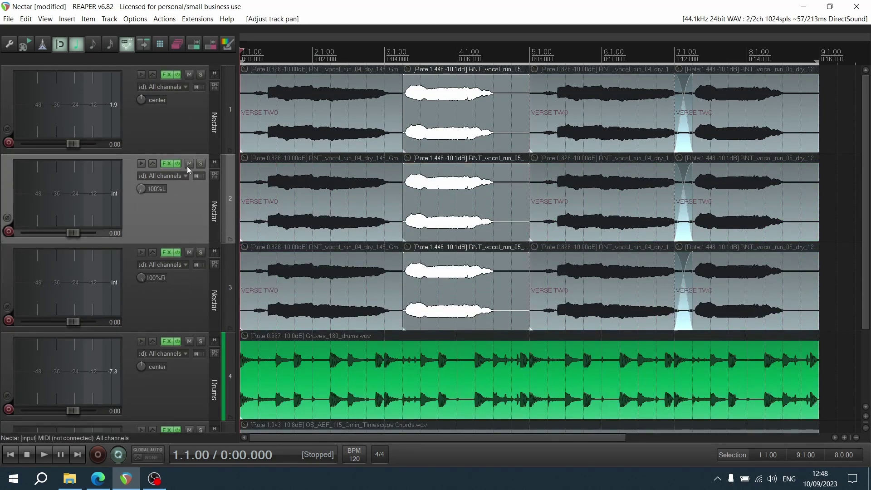
Step: Turn off the Backer module in the original vocal track's Nectar 4 plug-in and close its effects window
{"action": "left_click", "coordinate": [169, 75]}
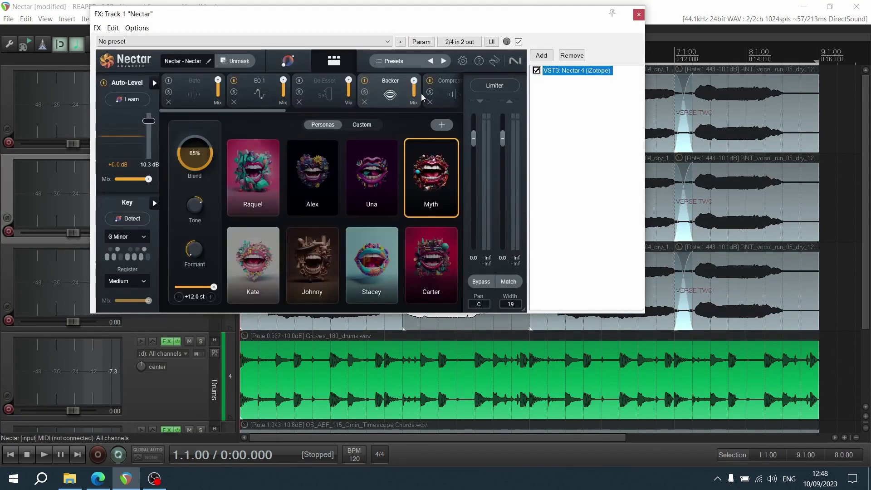
{"action": "left_click", "coordinate": [364, 81]}
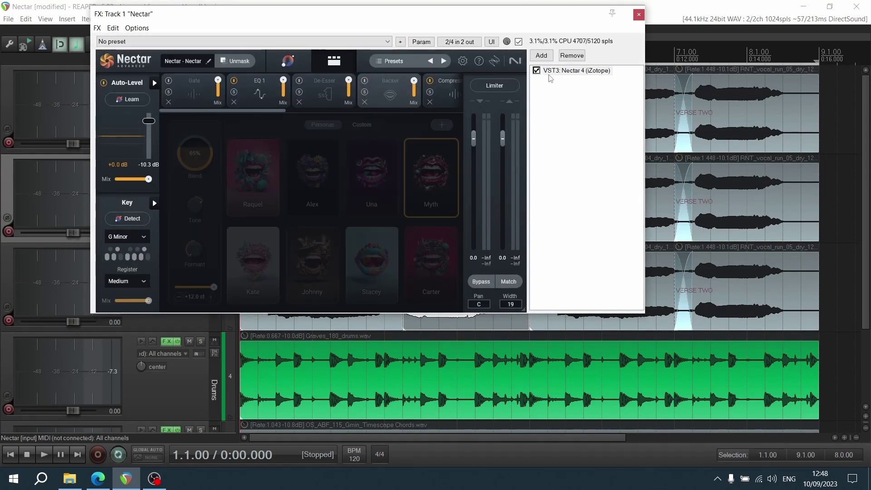
{"action": "left_click", "coordinate": [638, 16]}
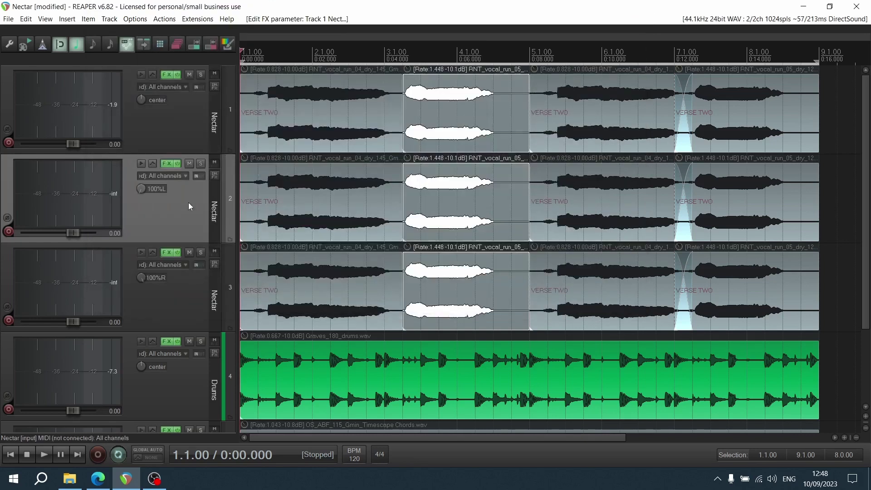
Step: Replace the full Nectar 4 plug-in on the left-panned copy with Nectar 4 Backer
{"action": "left_click", "coordinate": [167, 164]}
{"action": "left_click", "coordinate": [572, 57]}
{"action": "left_click", "coordinate": [549, 57]}
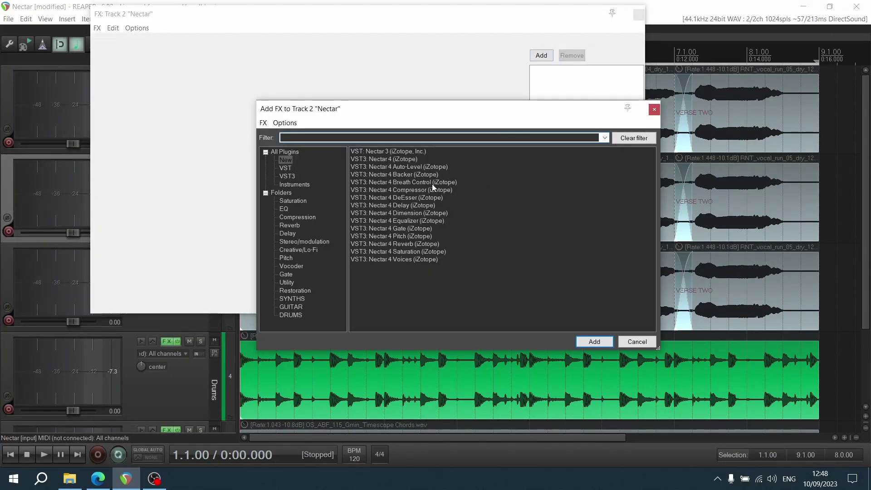
{"action": "double_click", "coordinate": [422, 174]}
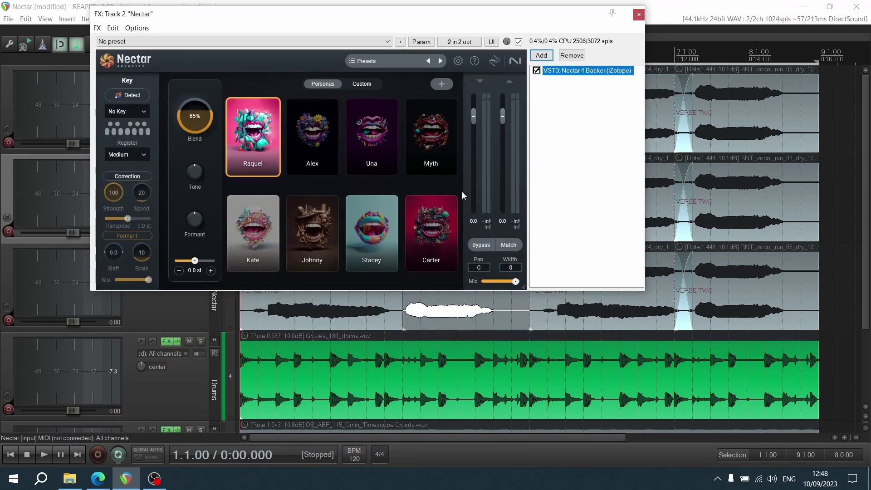
Step: Set the key to G Custom in the left-panned copy's Backer and choose the Alex persona
{"action": "left_click", "coordinate": [145, 111]}
{"action": "mouse_move", "coordinate": [131, 152]}
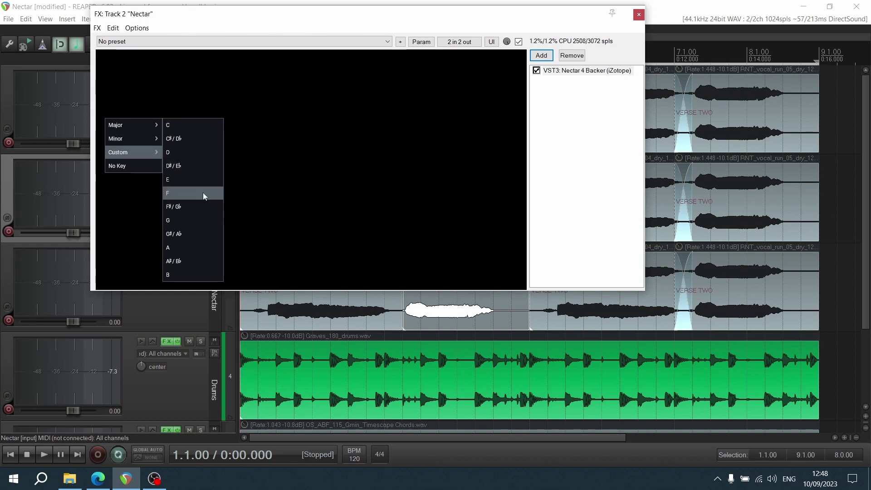
{"action": "left_click", "coordinate": [195, 219]}
{"action": "left_click", "coordinate": [130, 178]}
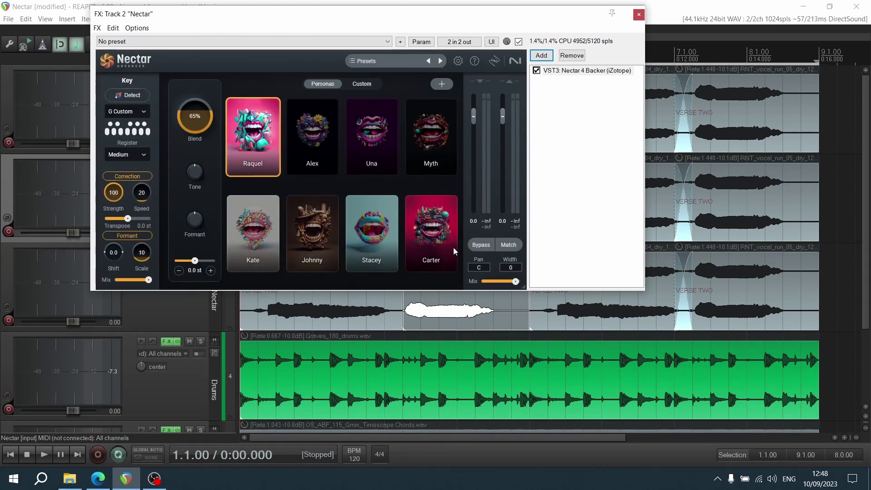
{"action": "left_click", "coordinate": [298, 139]}
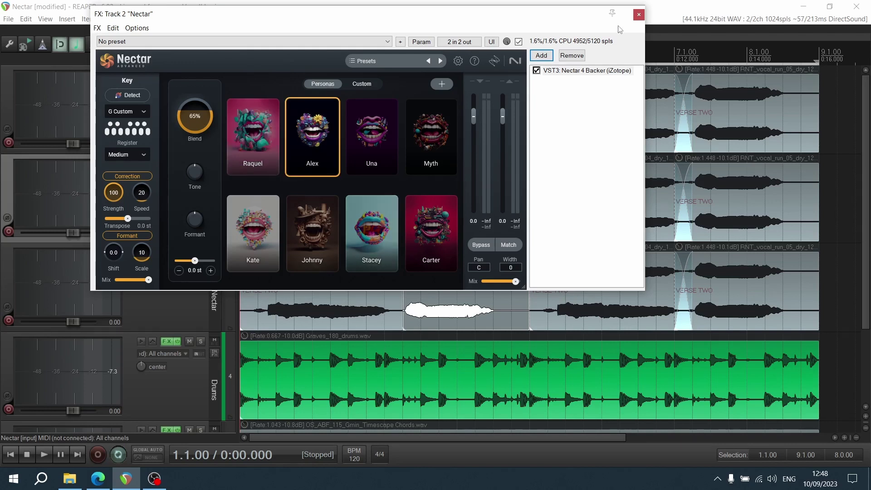
{"action": "left_click", "coordinate": [639, 14]}
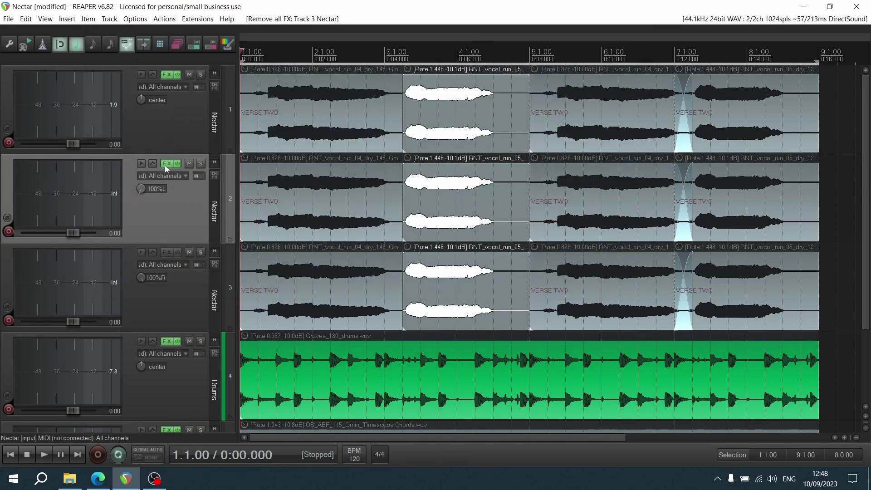
Step: Give the right-panned copy the same Backer plug-in in place of Nectar 4 and choose the Carter persona
{"action": "left_click", "coordinate": [176, 293]}
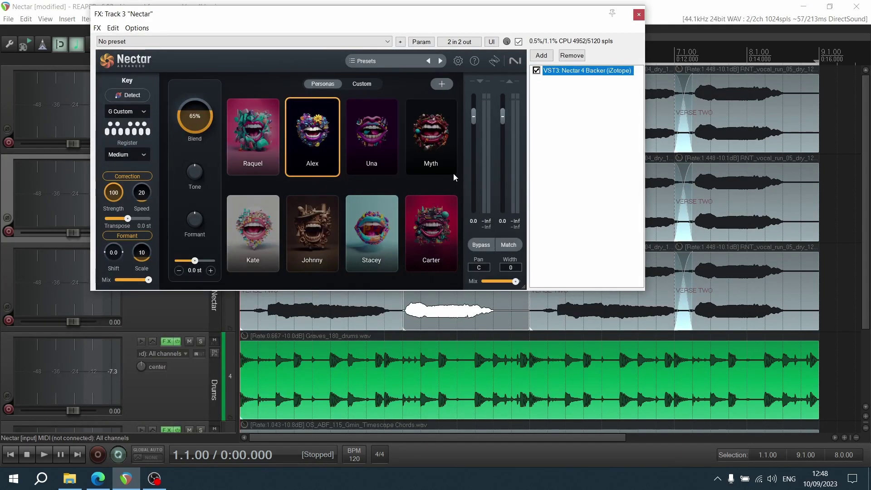
{"action": "left_click", "coordinate": [443, 232]}
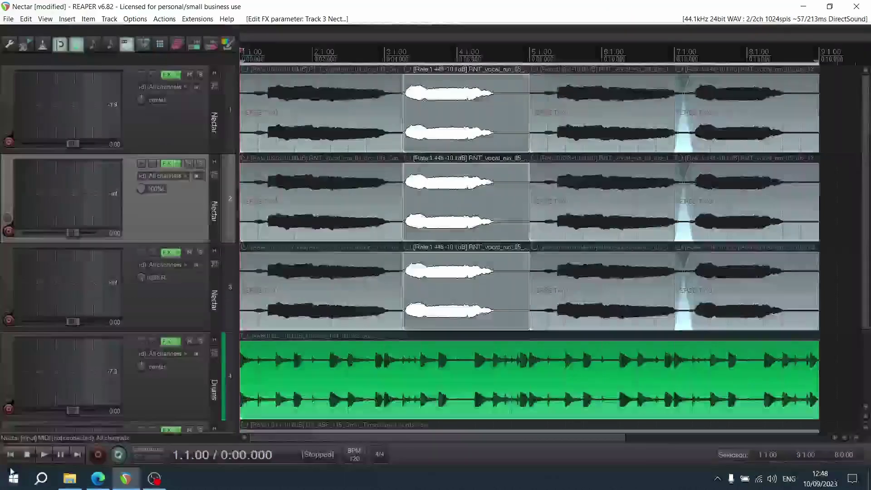
{"action": "left_click", "coordinate": [639, 14]}
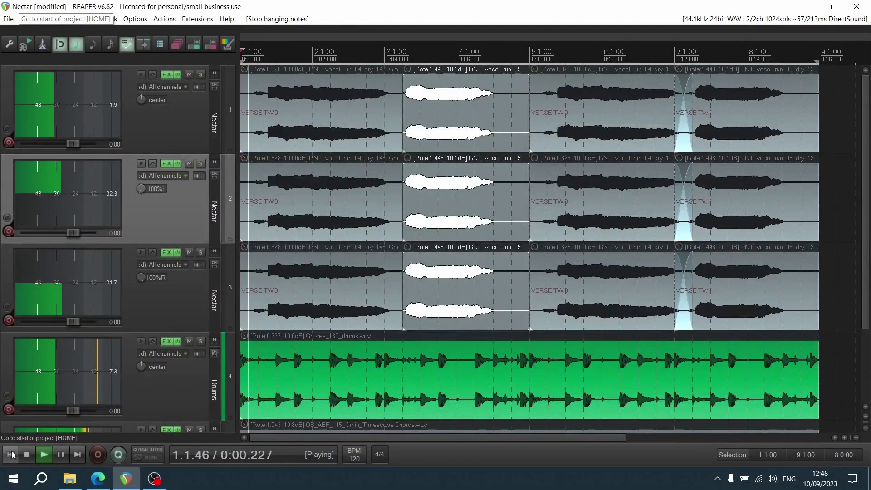
Step: Solo the left-panned and right-panned vocal copies during playback
{"action": "left_click", "coordinate": [145, 320]}
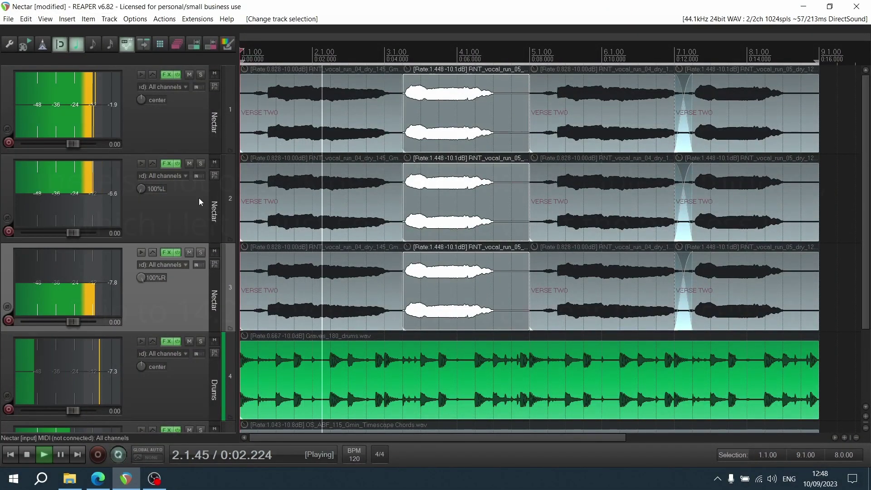
{"action": "left_click", "coordinate": [201, 163]}
{"action": "left_click", "coordinate": [201, 253]}
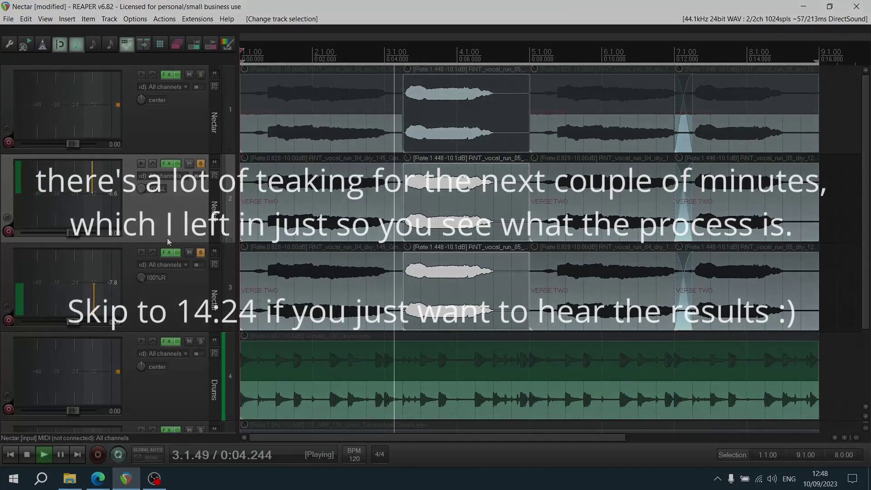
Step: Audition the Myth persona in the left-panned copy's Backer and switch it to Johnny
{"action": "left_click", "coordinate": [167, 163]}
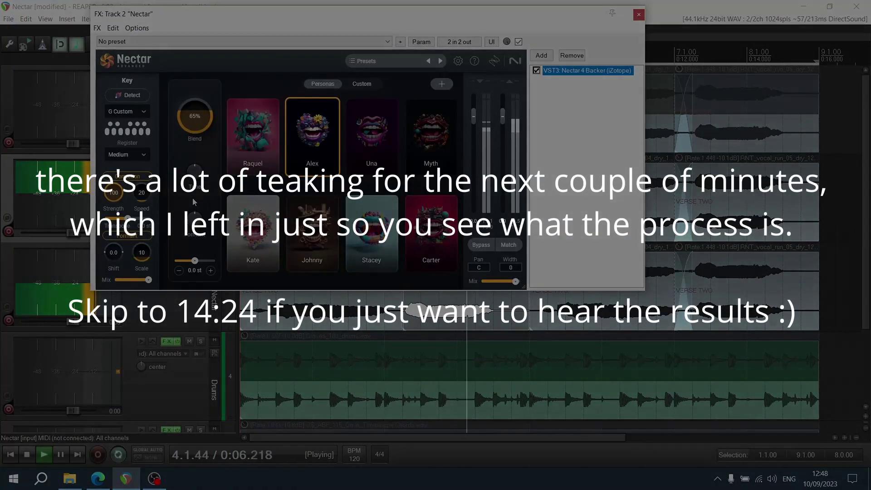
{"action": "left_click", "coordinate": [408, 171]}
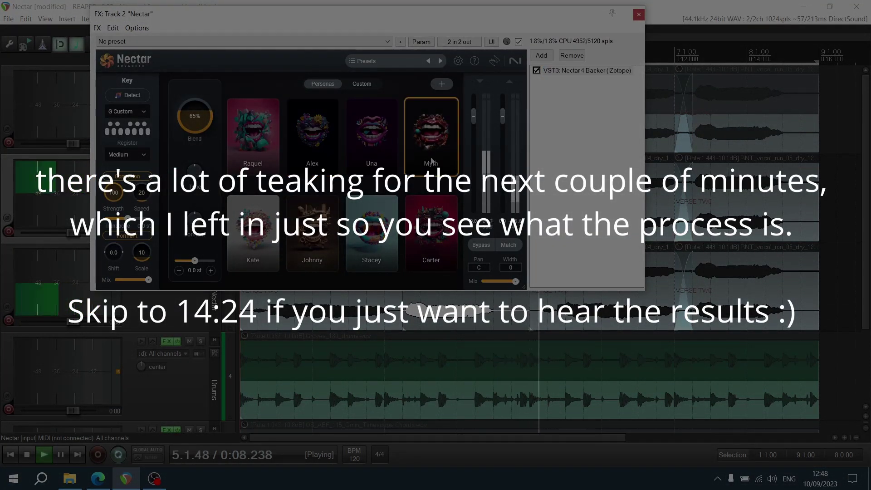
{"action": "left_click", "coordinate": [313, 212]}
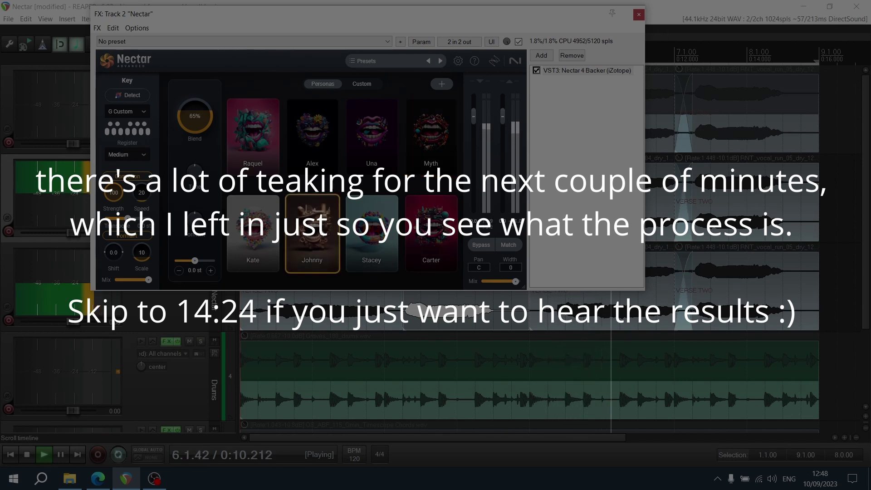
{"action": "left_click", "coordinate": [638, 15]}
Step: Briefly solo the original vocal, mute it instead, and unsolo the left-panned copy
{"action": "left_click", "coordinate": [200, 74]}
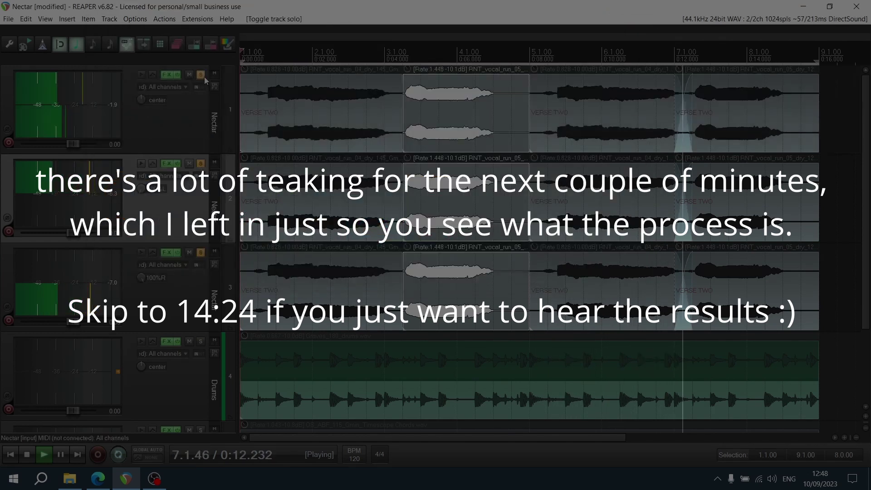
{"action": "left_click", "coordinate": [200, 74]}
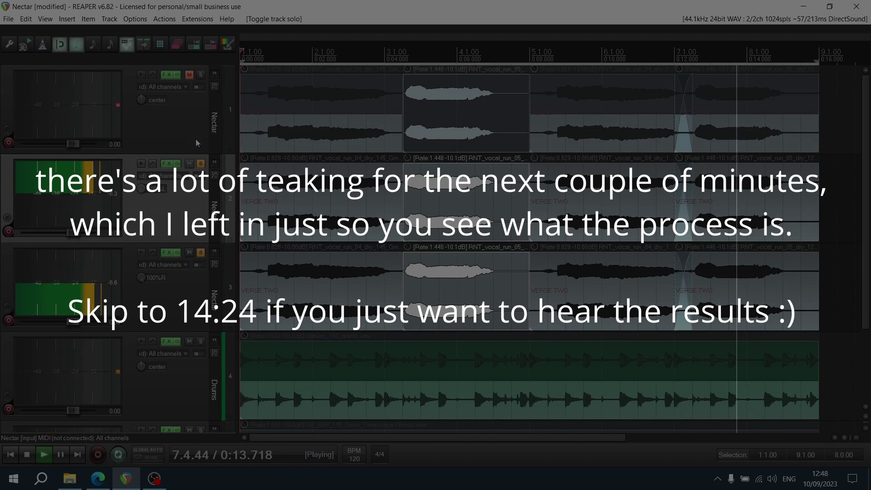
{"action": "left_click", "coordinate": [200, 164]}
Step: Audition Myth and Johnny in the right-panned copy's Backer, keep Myth and set Blend to 100%
{"action": "left_click", "coordinate": [167, 259]}
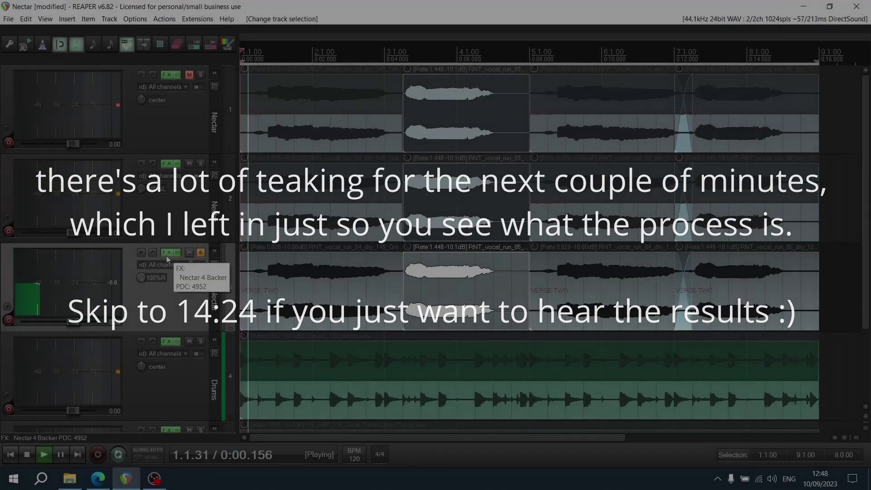
{"action": "left_click", "coordinate": [167, 258]}
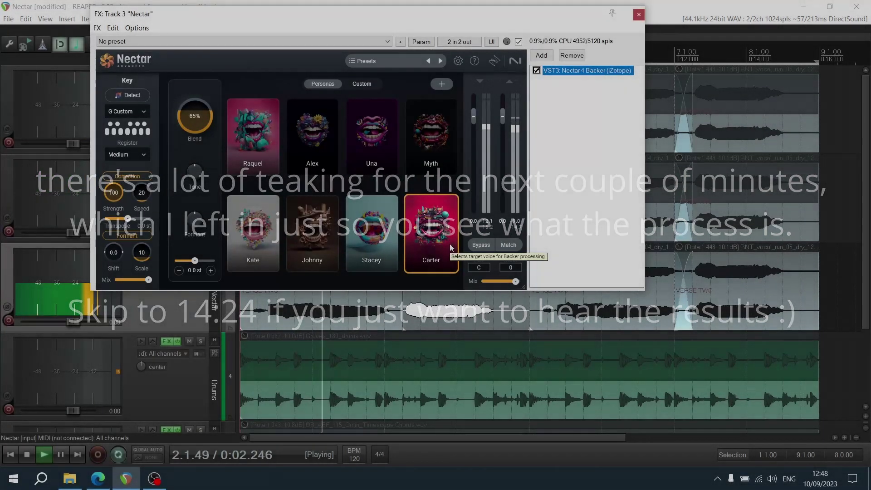
{"action": "left_click", "coordinate": [436, 140]}
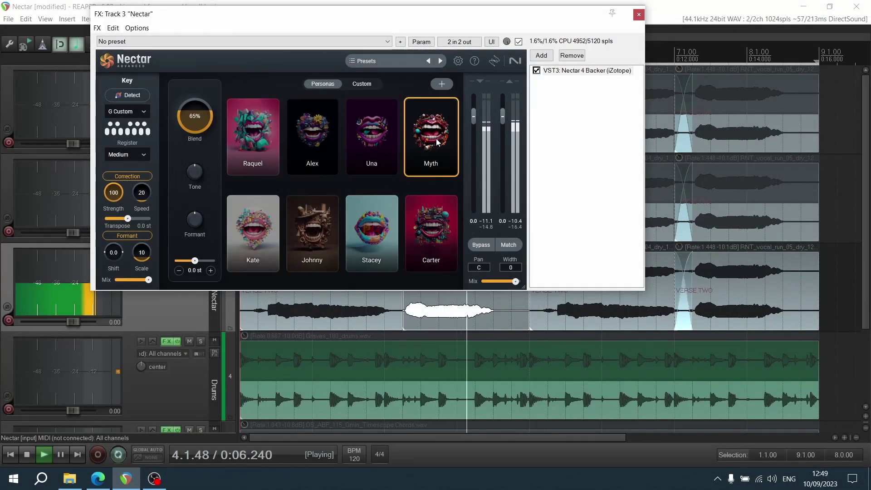
{"action": "left_click", "coordinate": [303, 227]}
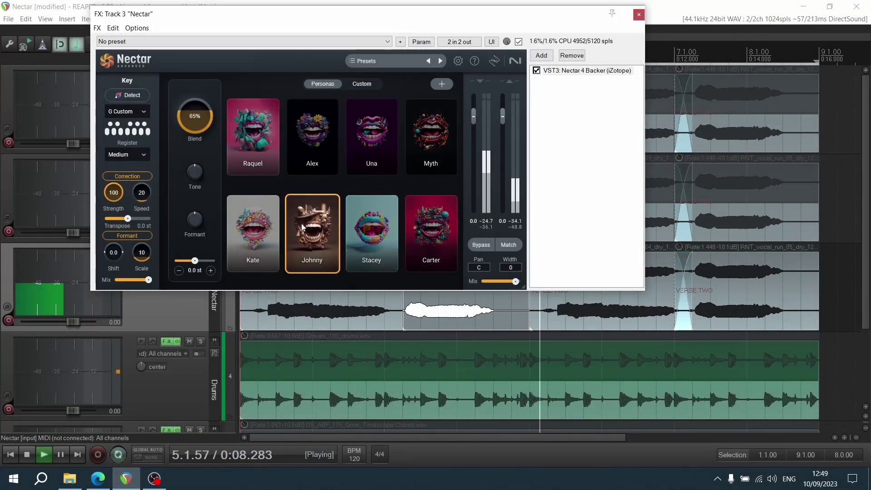
{"action": "left_click", "coordinate": [413, 149]}
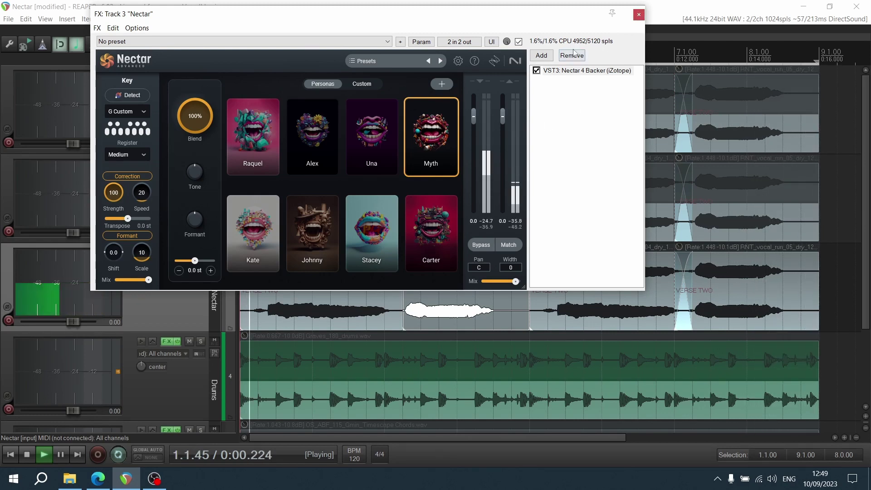
Step: Add Nectar 4 Equalizer after Backer on the right-panned copy and raise its flat highpass to about 349 Hz
{"action": "left_click", "coordinate": [542, 56]}
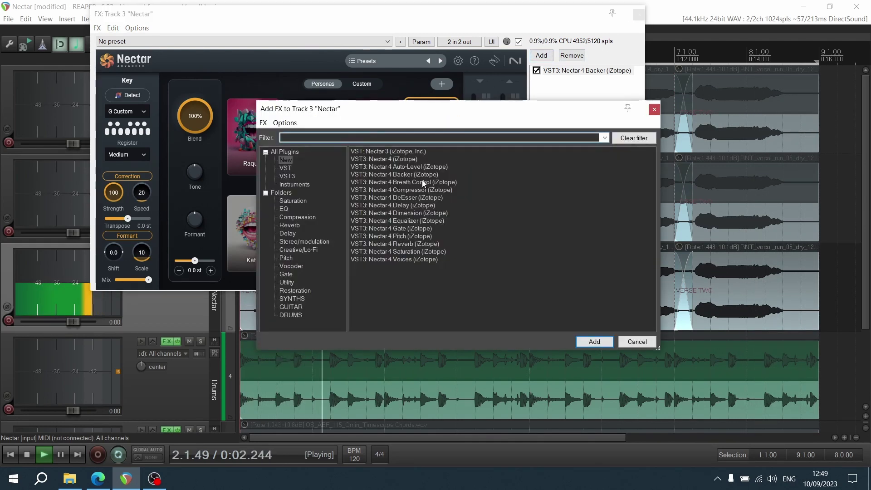
{"action": "double_click", "coordinate": [409, 220]}
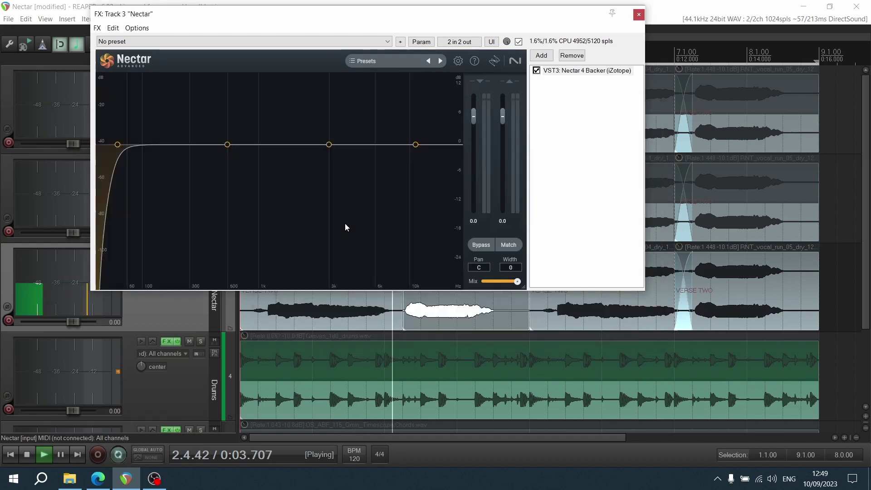
{"action": "left_click_drag", "start_coordinate": [121, 146], "coordinate": [198, 145]}
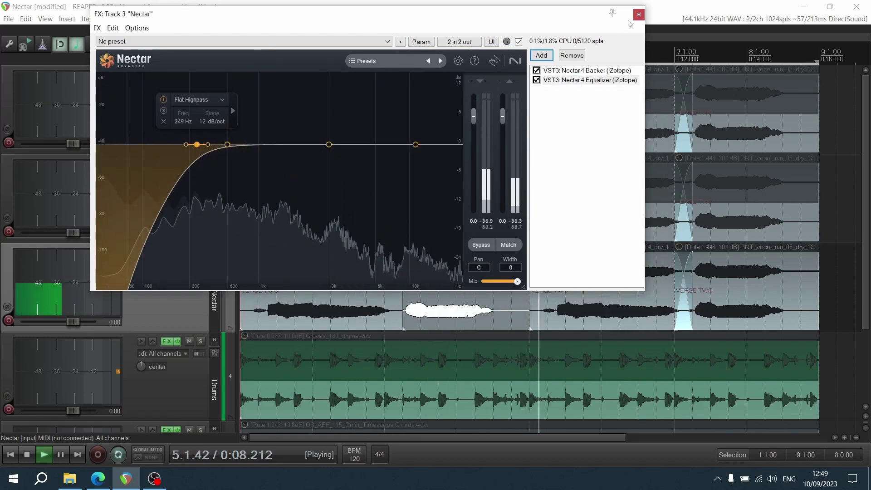
{"action": "key", "text": "Escape"}
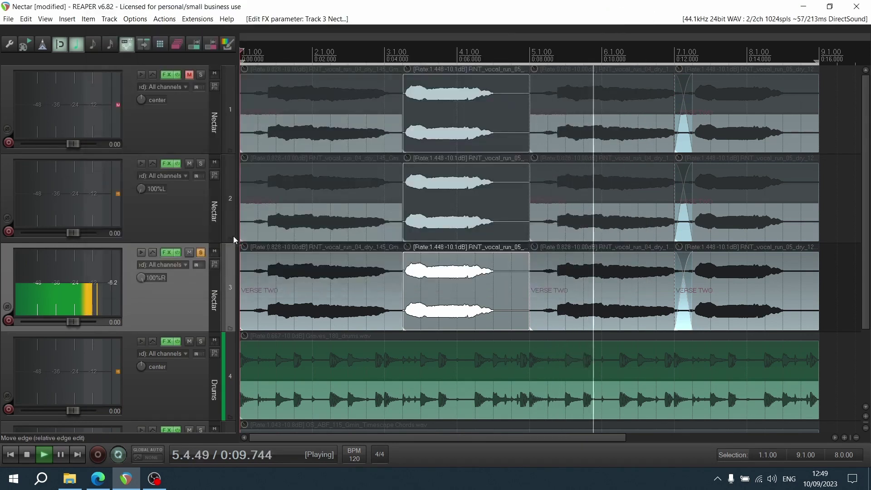
Step: Solo the left-panned copy instead of the right-panned one and set its Backer Blend to 100%
{"action": "left_click", "coordinate": [200, 252]}
{"action": "left_click", "coordinate": [200, 164]}
{"action": "left_click", "coordinate": [168, 173]}
{"action": "left_click", "coordinate": [167, 164]}
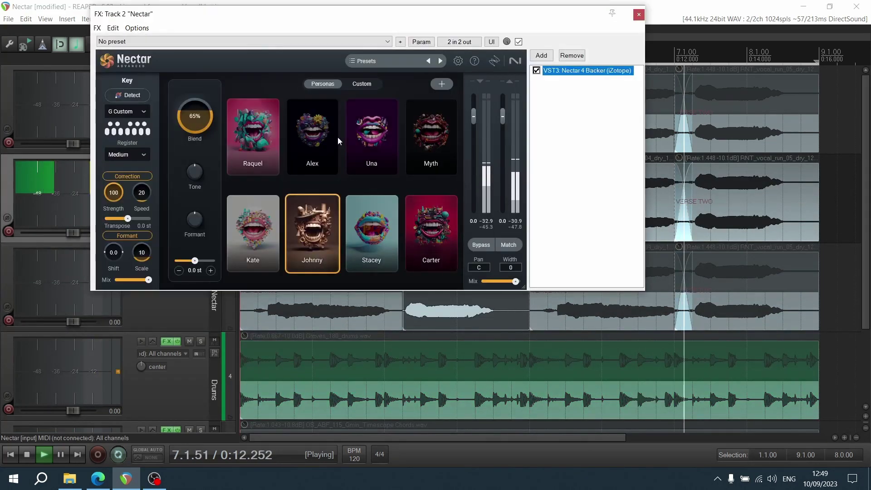
Step: Add Nectar 4 Equalizer after Backer on the left-panned copy and raise its flat highpass to about 423 Hz
{"action": "left_click", "coordinate": [542, 55]}
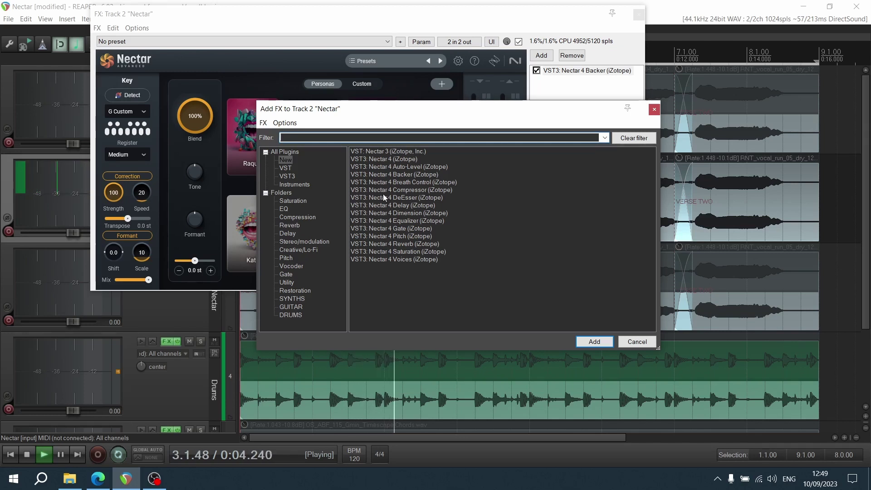
{"action": "double_click", "coordinate": [377, 220]}
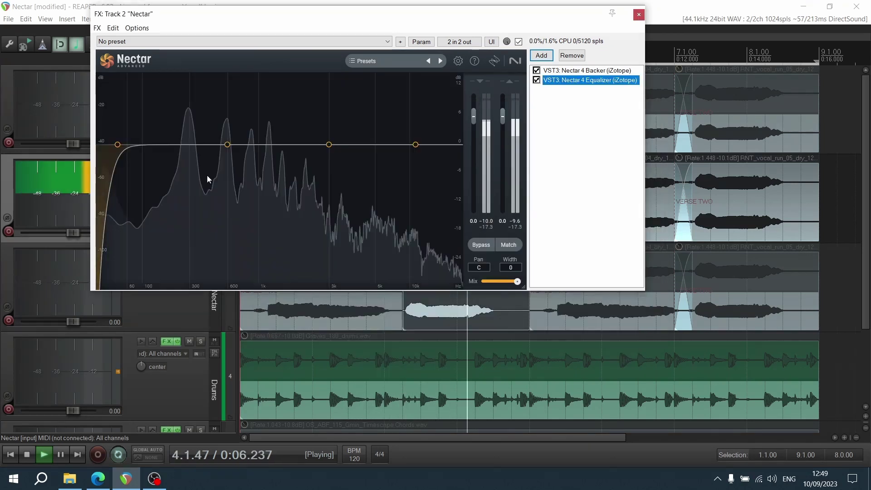
{"action": "left_click_drag", "start_coordinate": [117, 144], "coordinate": [207, 144]}
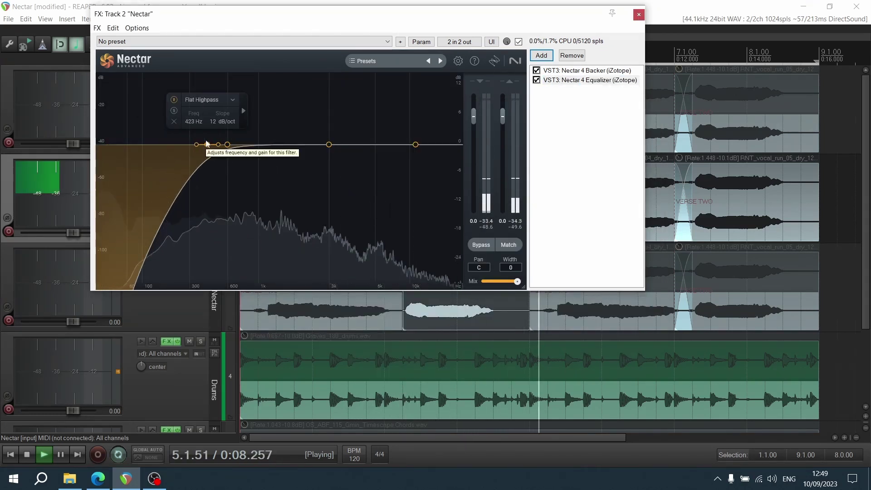
{"action": "key", "text": "Escape"}
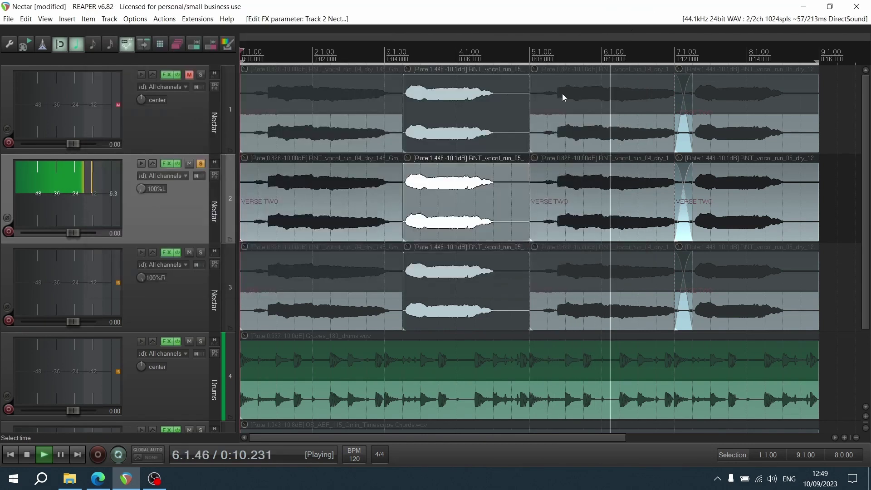
Step: Bring the original vocal and full mix back in and lower both panned copies together to -5.43 dB
{"action": "left_click", "coordinate": [201, 163]}
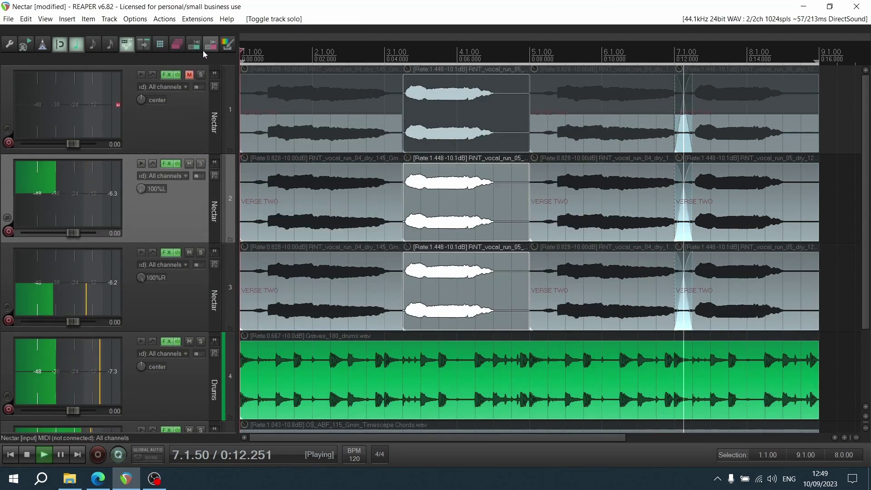
{"action": "left_click", "coordinate": [190, 75]}
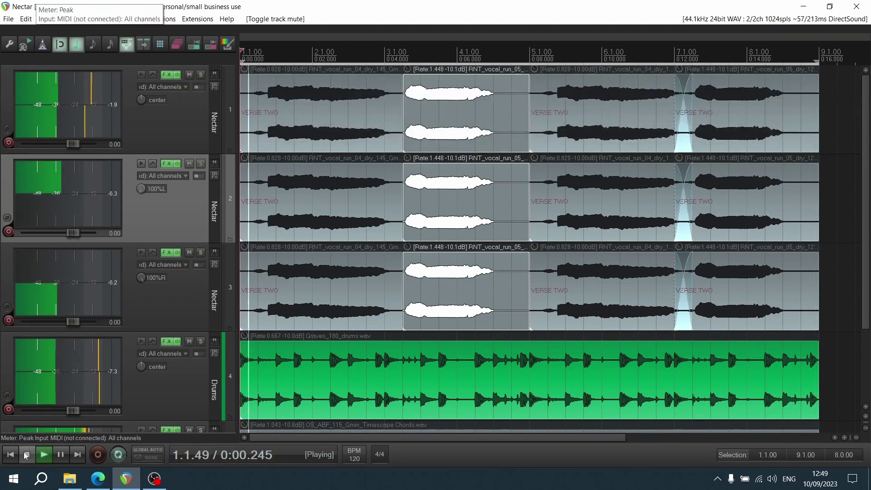
{"action": "left_click", "coordinate": [171, 271]}
{"action": "left_click", "coordinate": [140, 235], "text": "ctrl"}
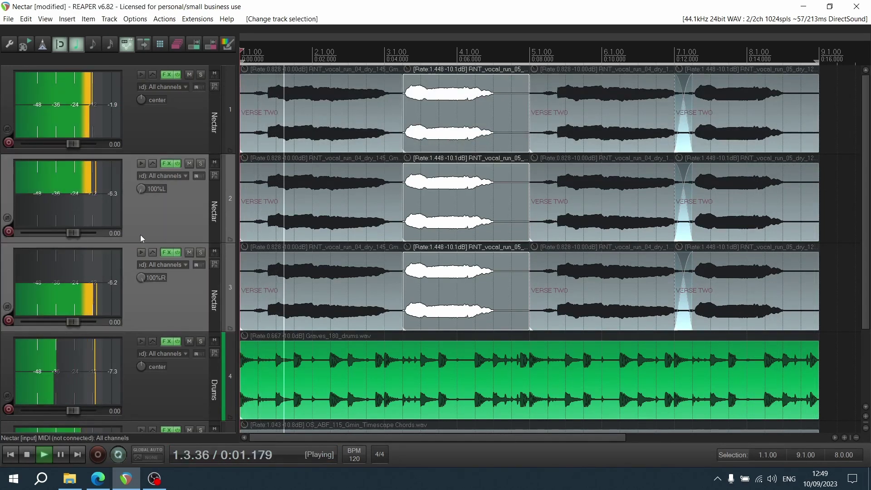
{"action": "left_click_drag", "start_coordinate": [77, 232], "coordinate": [69, 233]}
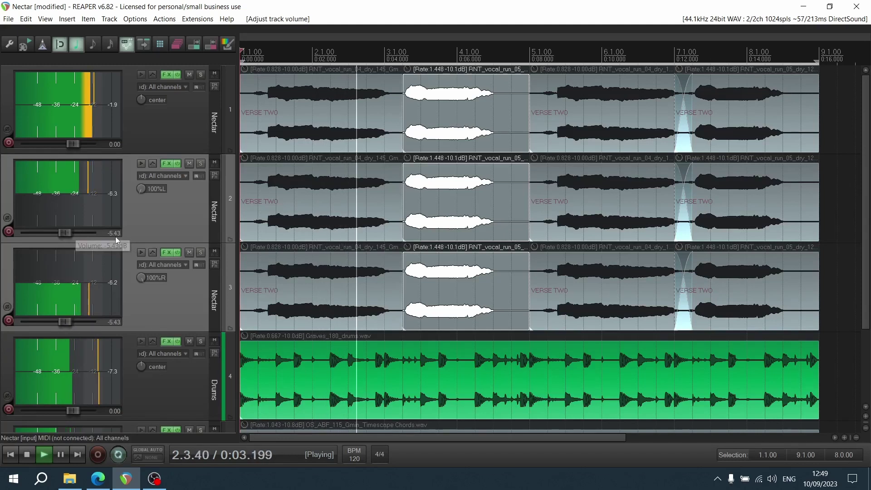
Step: Return to Backer on the right-panned copy and turn off its pitch Correction
{"action": "left_click", "coordinate": [162, 253]}
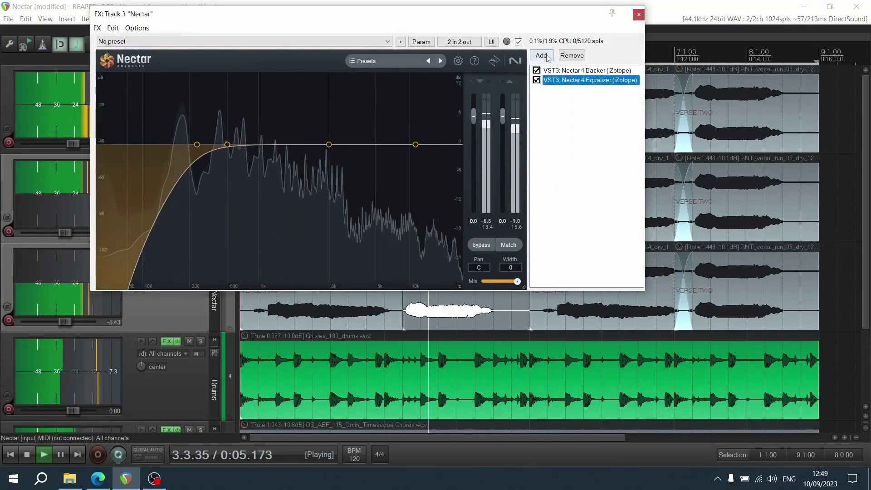
{"action": "left_click", "coordinate": [542, 55]}
{"action": "key", "text": "Escape"}
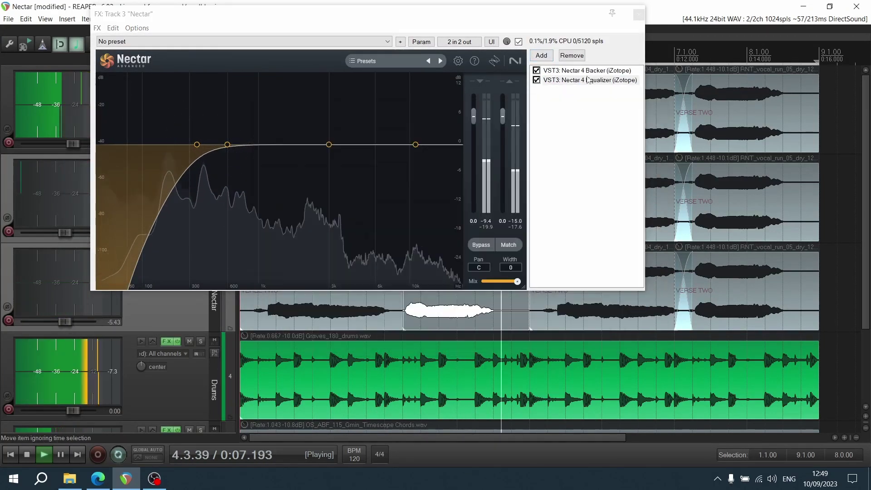
{"action": "left_click", "coordinate": [585, 71]}
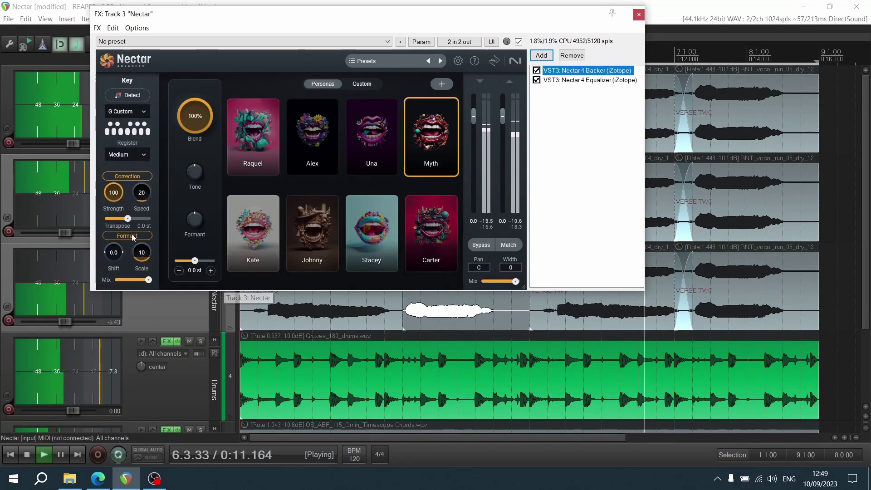
{"action": "left_click_drag", "start_coordinate": [128, 220], "coordinate": [134, 222]}
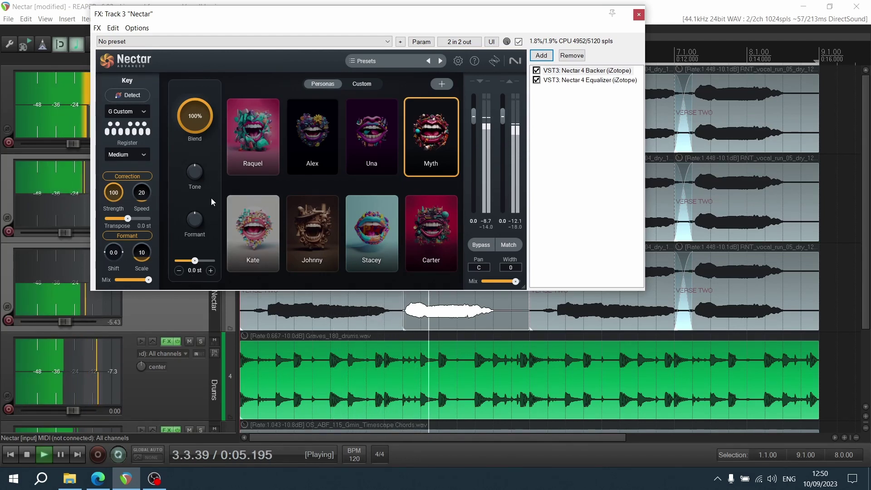
{"action": "mouse_move", "coordinate": [203, 175]}
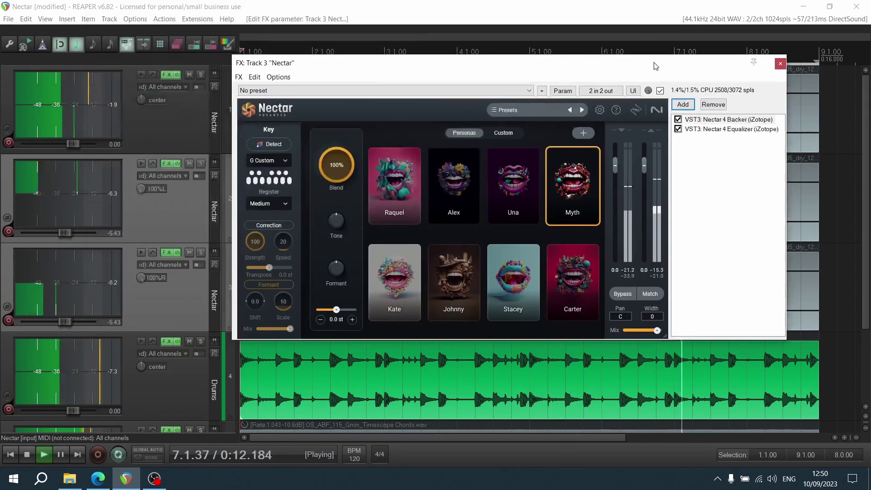
Step: Arrange both panned copies' Backer windows together, choosing Una for the right-panned copy and Stacey for the left-panned one
{"action": "left_click_drag", "start_coordinate": [317, 14], "coordinate": [459, 62]}
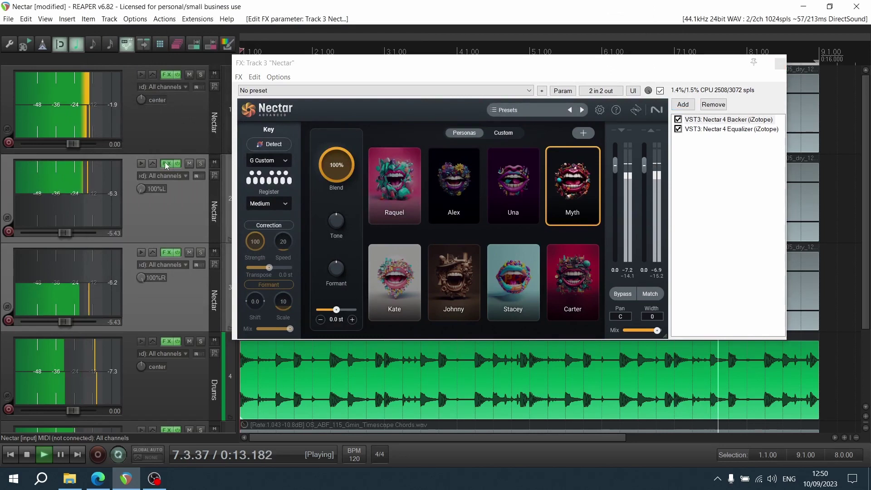
{"action": "left_click", "coordinate": [166, 162]}
{"action": "left_click", "coordinate": [590, 71]}
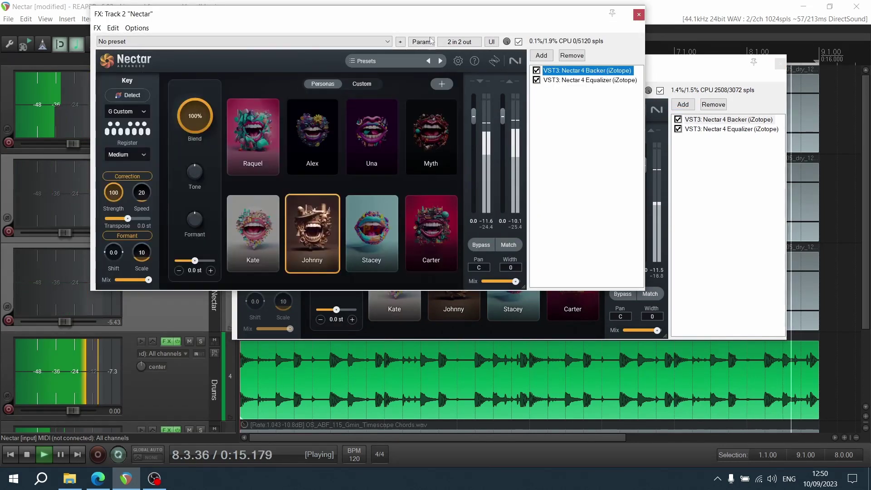
{"action": "left_click_drag", "start_coordinate": [429, 20], "coordinate": [465, 248]}
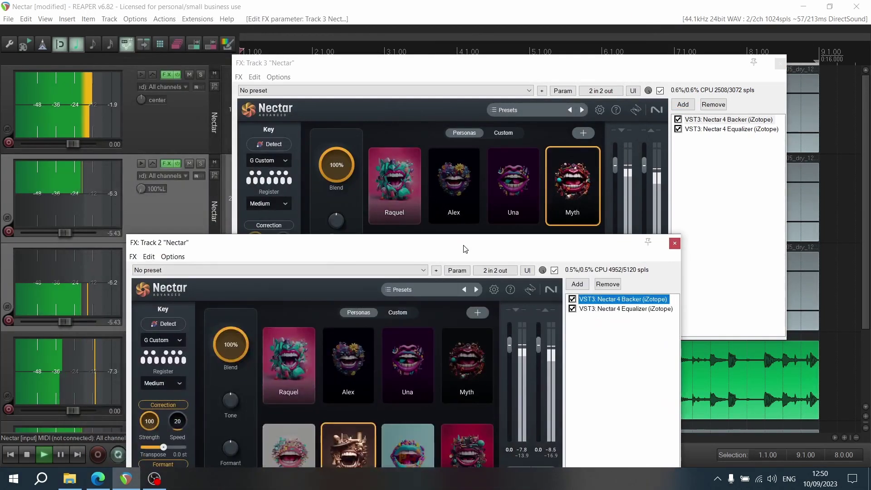
{"action": "left_click", "coordinate": [511, 178]}
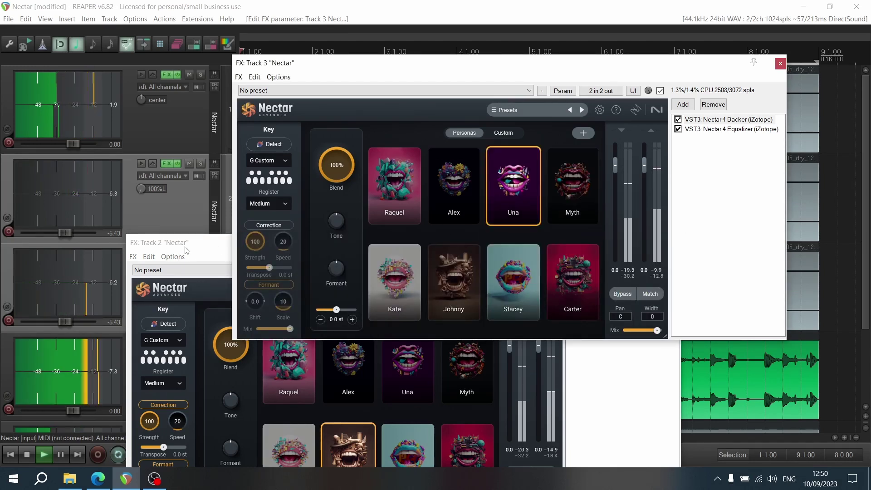
{"action": "left_click_drag", "start_coordinate": [186, 250], "coordinate": [113, 167]}
{"action": "left_click", "coordinate": [357, 385]}
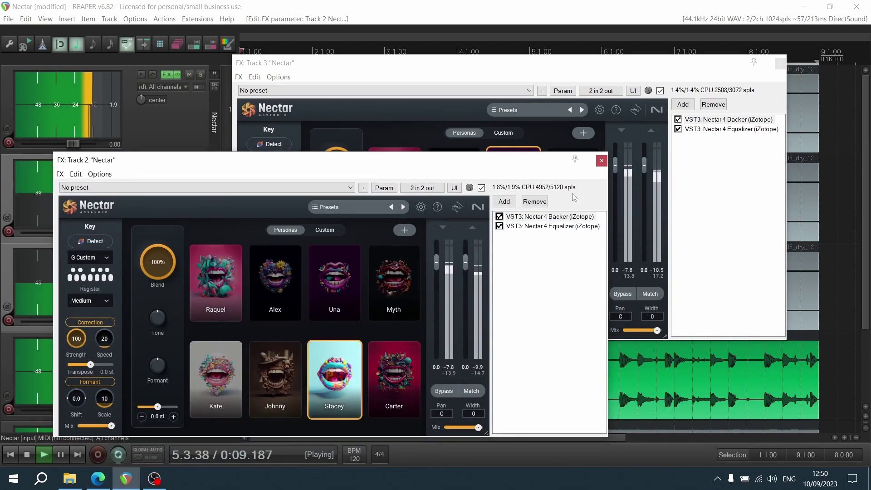
Step: Lower the persona Formant in both panned copies' Backer, using -12.0 st on the right-panned copy
{"action": "left_click", "coordinate": [600, 161]}
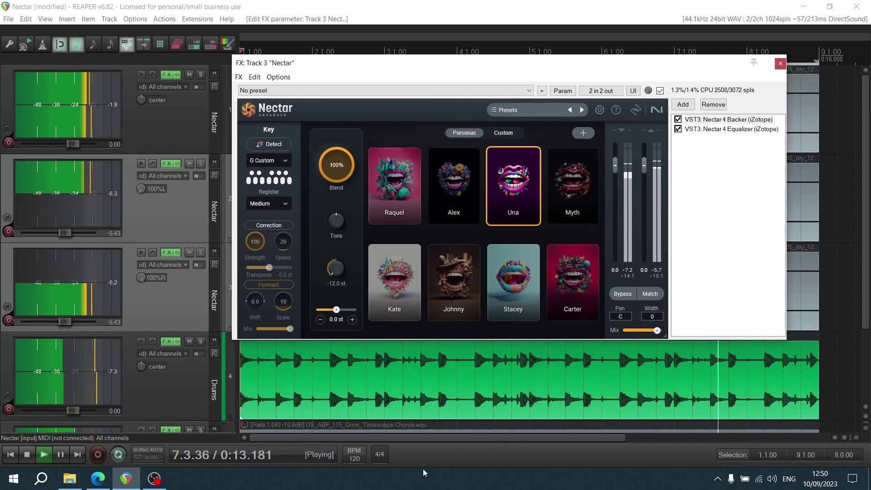
{"action": "left_click", "coordinate": [168, 253]}
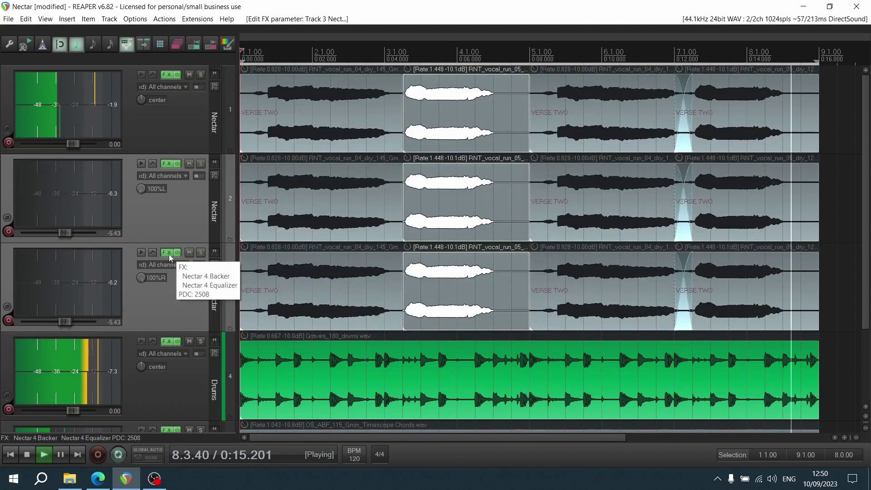
{"action": "left_click", "coordinate": [167, 253]}
{"action": "left_click", "coordinate": [166, 165]}
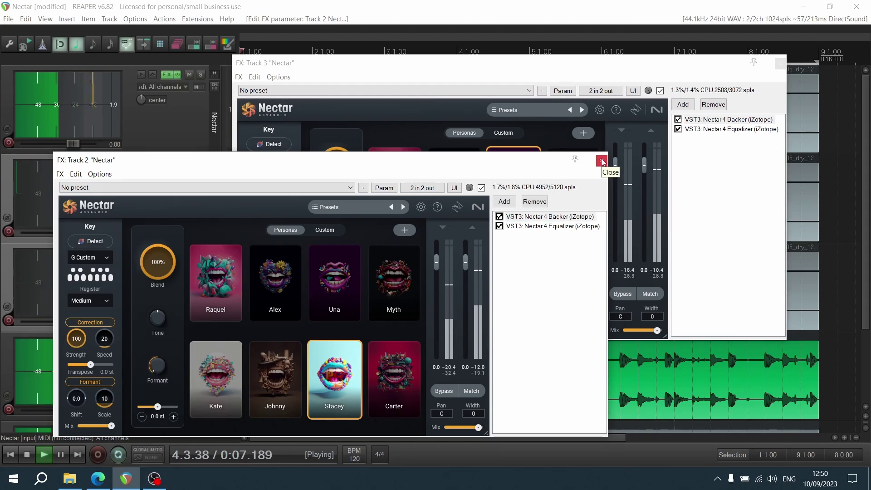
Step: Add Nectar 4 Reverb after the Equalizer on the left-panned copy and duplicate it onto the right-panned copy's chain
{"action": "left_click", "coordinate": [505, 202]}
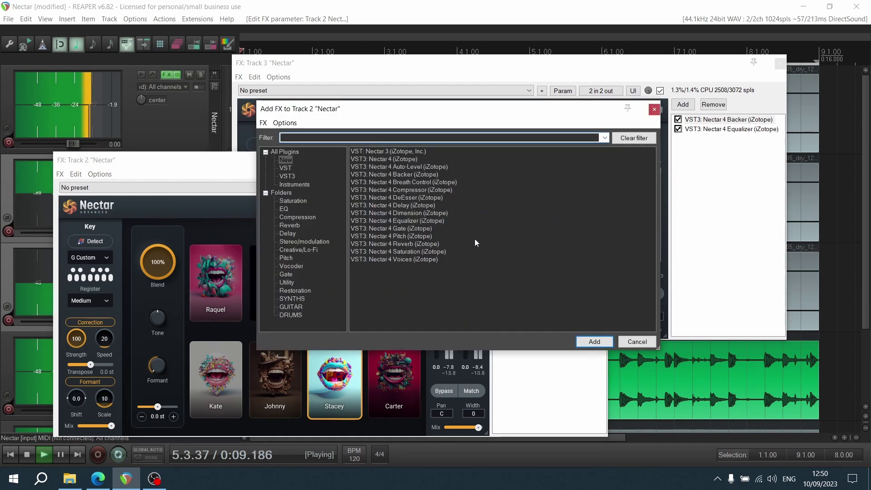
{"action": "double_click", "coordinate": [425, 244]}
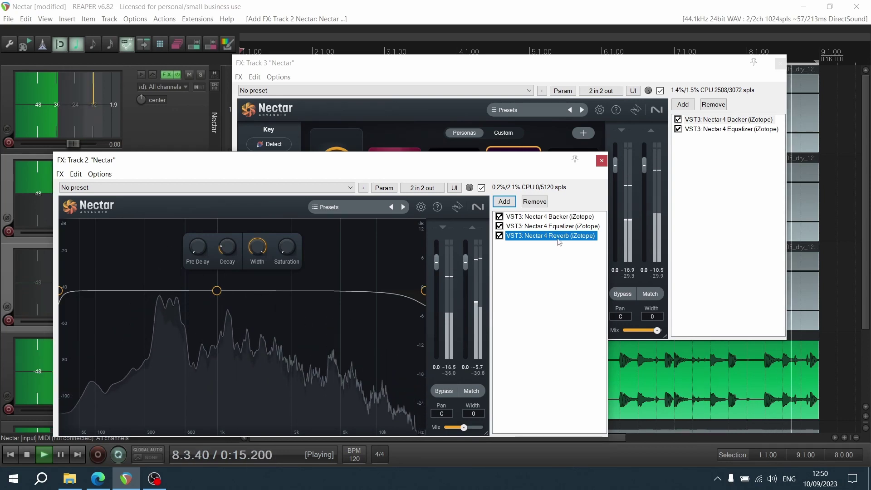
{"action": "left_click_drag", "start_coordinate": [550, 236], "coordinate": [686, 209]}
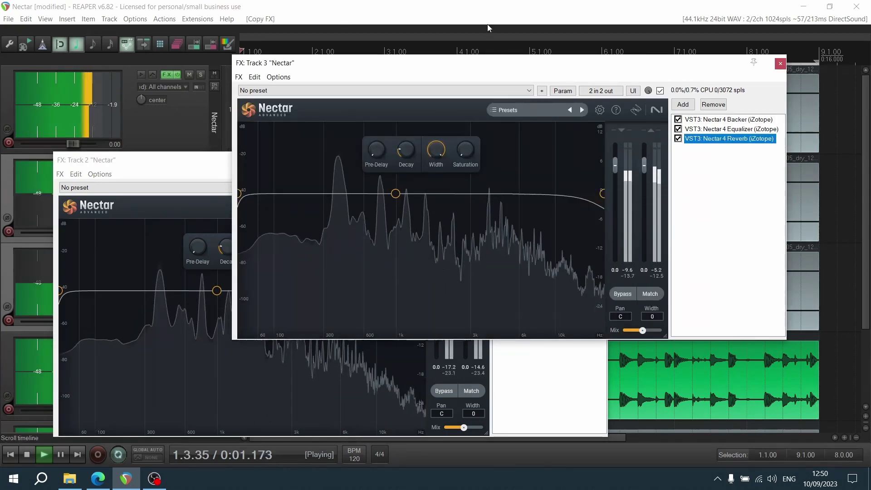
{"action": "key", "text": "Escape"}
{"action": "key", "text": "Escape"}
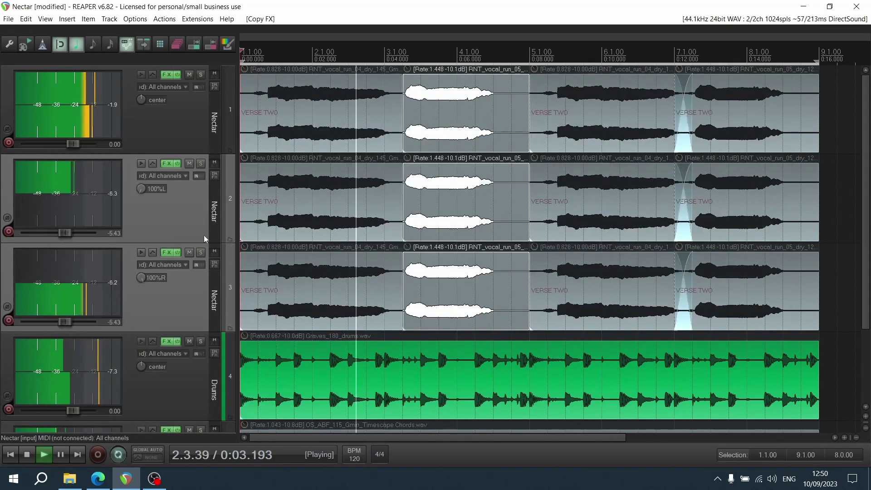
Step: Lower both panned copies together to -8.05 dB and mute the original vocal
{"action": "left_click_drag", "start_coordinate": [67, 229], "coordinate": [63, 230]}
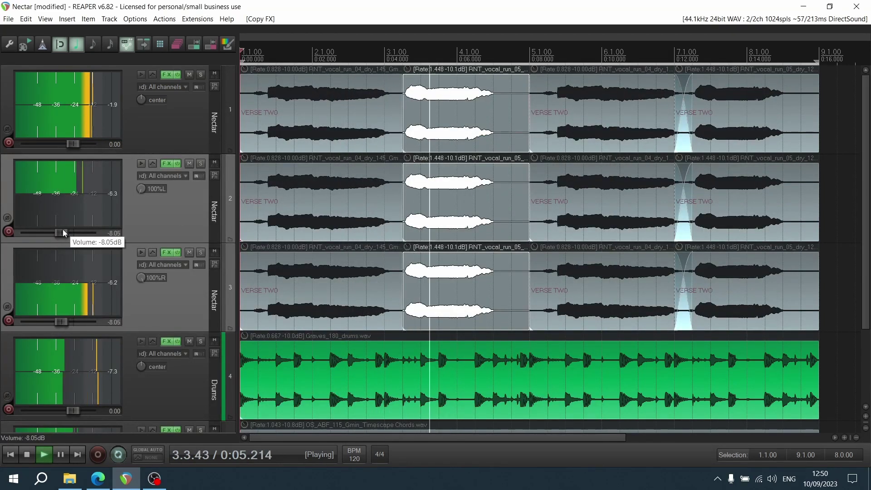
{"action": "key", "text": "Page_Down"}
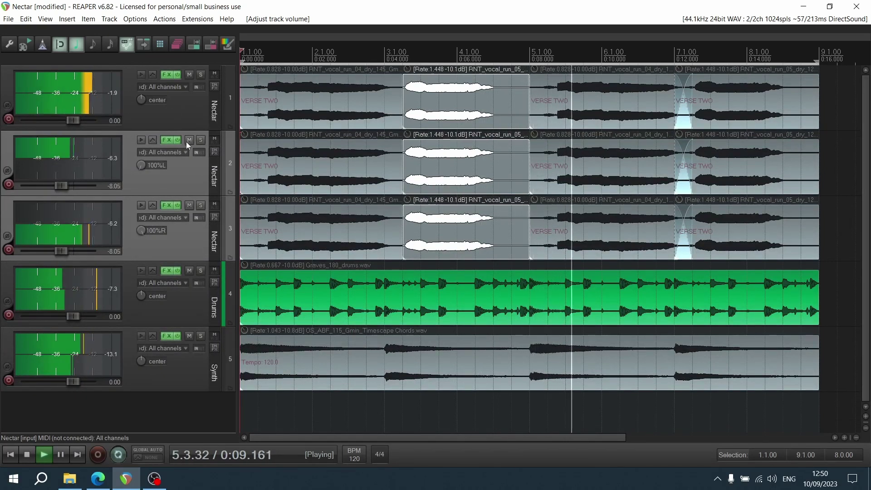
{"action": "key", "text": "F5"}
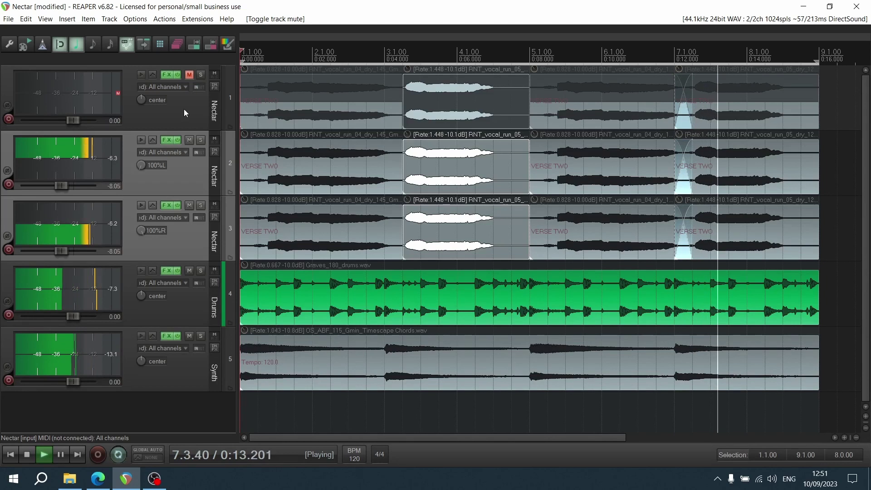
Step: Add Nectar 4 Saturation to the left-panned copy and place it between Equalizer and Reverb
{"action": "left_click", "coordinate": [167, 140]}
{"action": "left_click", "coordinate": [503, 202]}
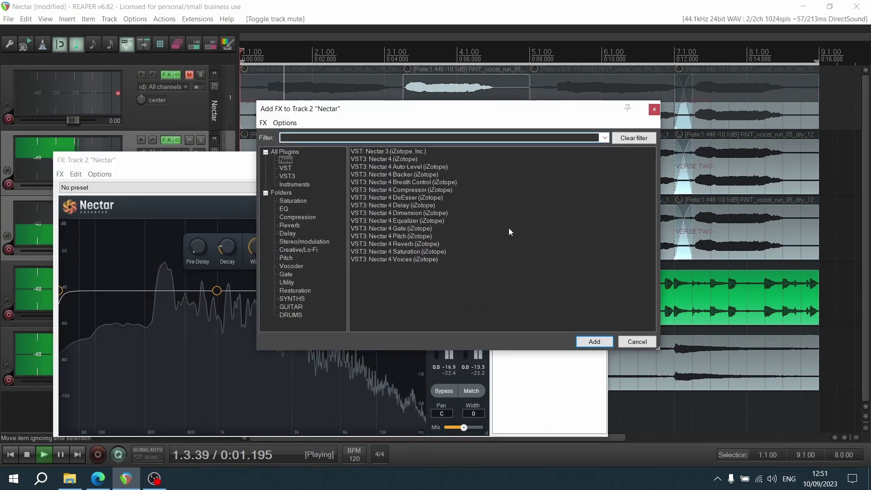
{"action": "left_click", "coordinate": [391, 251]}
{"action": "double_click", "coordinate": [390, 251]}
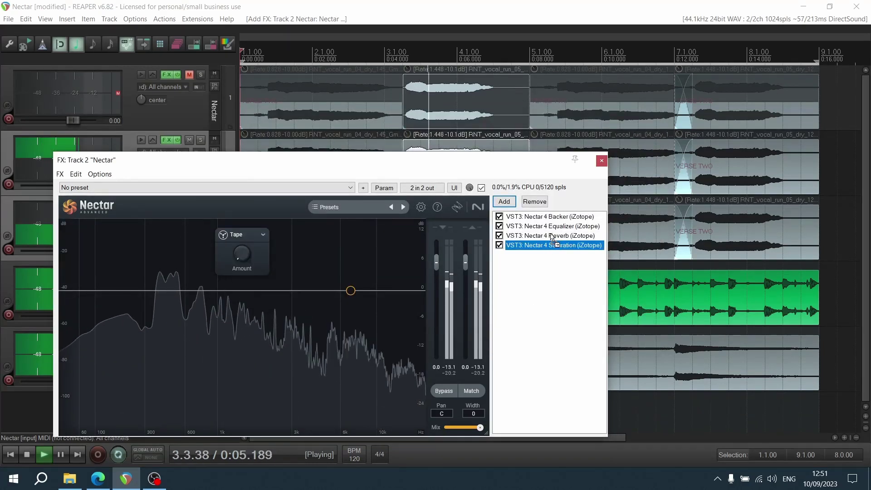
{"action": "left_click_drag", "start_coordinate": [553, 245], "coordinate": [551, 235]}
Step: Set the Tape Amount of the left-panned copy's Saturation to 82%
{"action": "left_click_drag", "start_coordinate": [499, 160], "coordinate": [541, 56]}
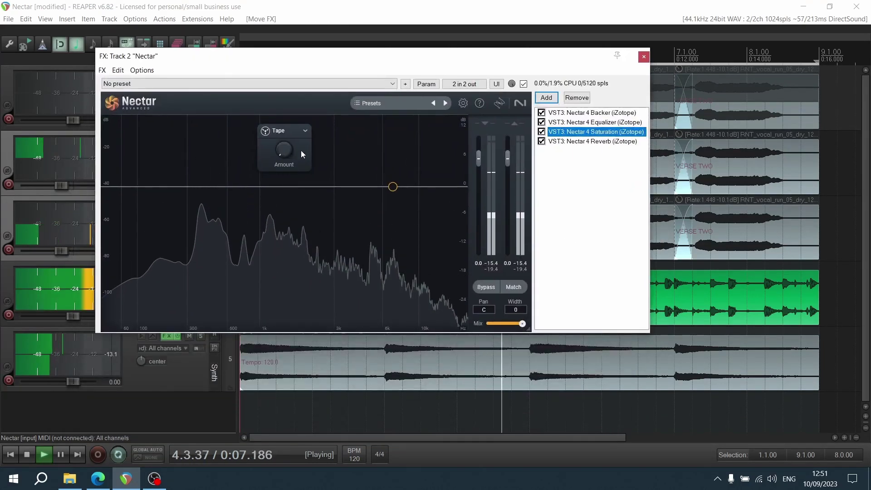
{"action": "mouse_move", "coordinate": [284, 140]}
{"action": "left_click_drag", "start_coordinate": [285, 141], "coordinate": [293, 117]}
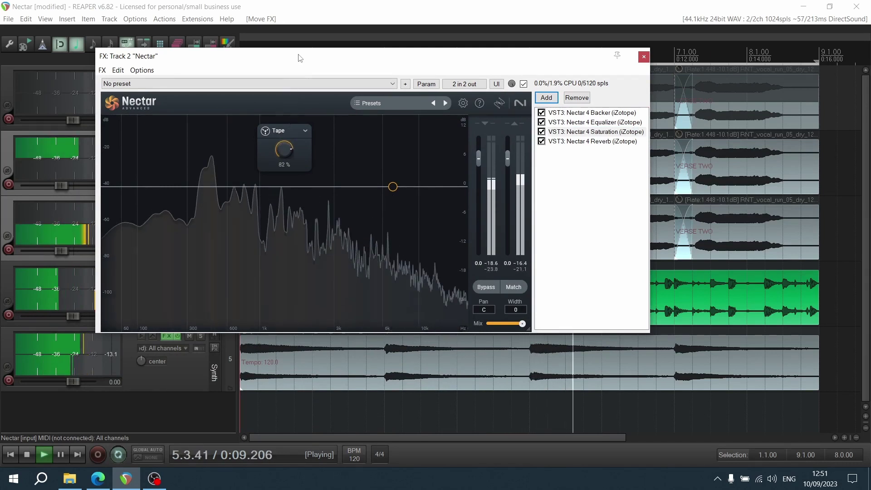
{"action": "left_click", "coordinate": [643, 57]}
Step: Copy Nectar 4 Saturation from the left-panned copy's chain into the right-panned copy's chain, between Equalizer and Reverb
{"action": "left_click", "coordinate": [167, 207]}
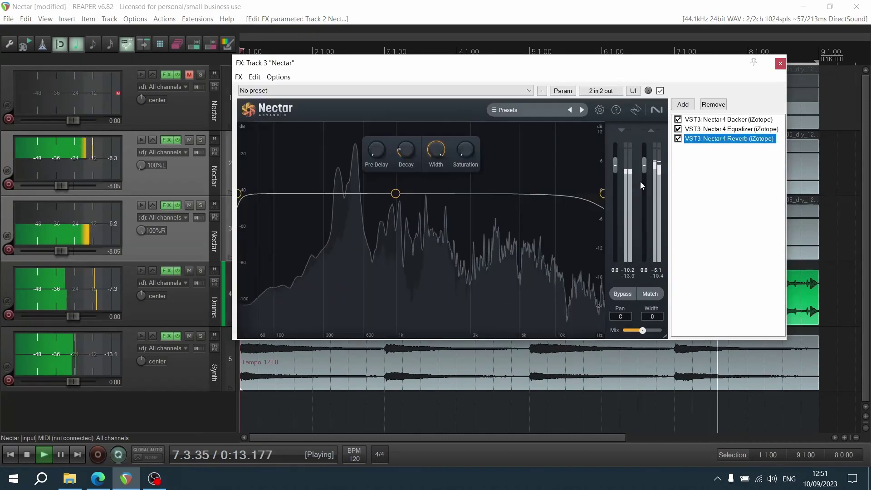
{"action": "left_click", "coordinate": [167, 140]}
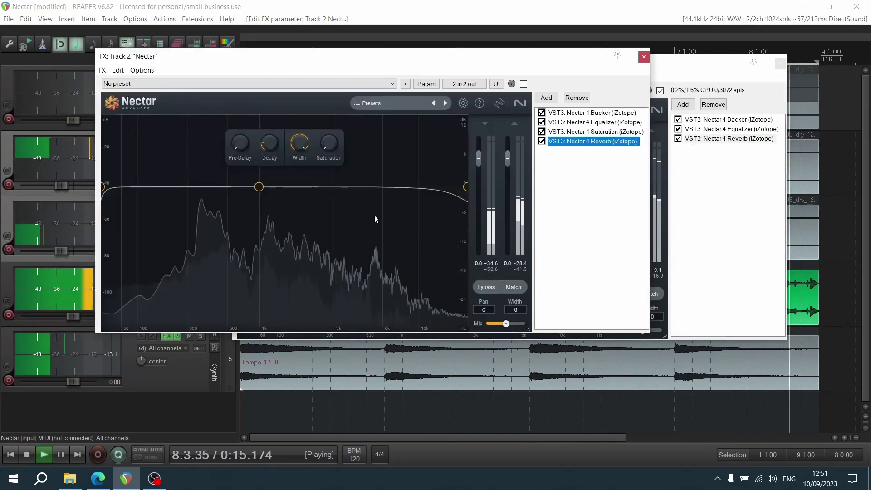
{"action": "left_click_drag", "start_coordinate": [596, 132], "coordinate": [712, 138]}
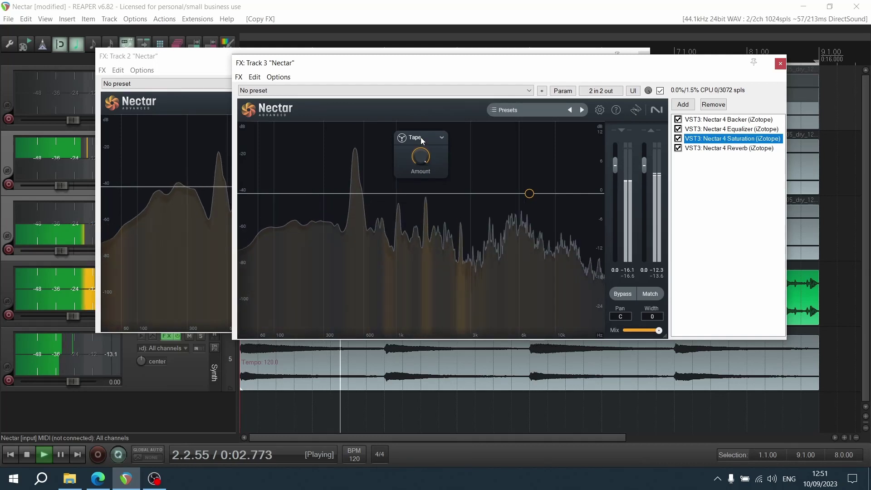
Step: Switch the right-panned copy's Saturation to Tube mode and close both copies' effect windows
{"action": "left_click", "coordinate": [421, 138]}
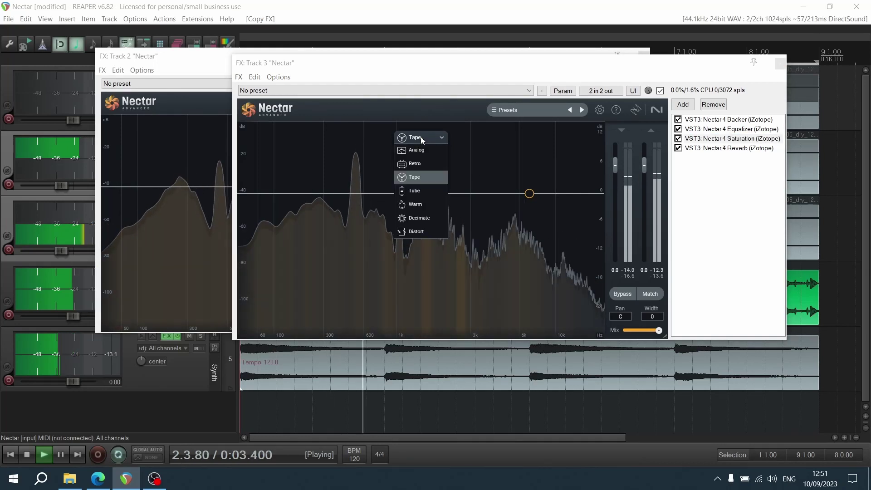
{"action": "left_click", "coordinate": [425, 192]}
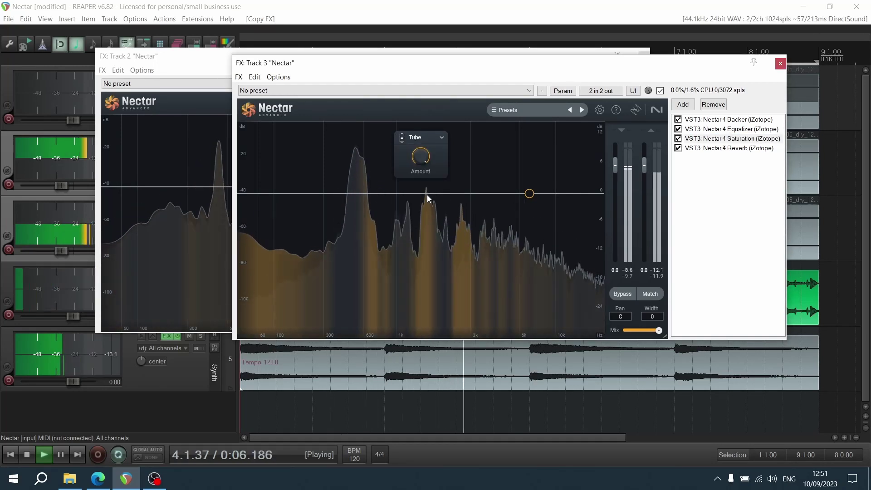
{"action": "left_click", "coordinate": [780, 63]}
{"action": "left_click", "coordinate": [647, 57]}
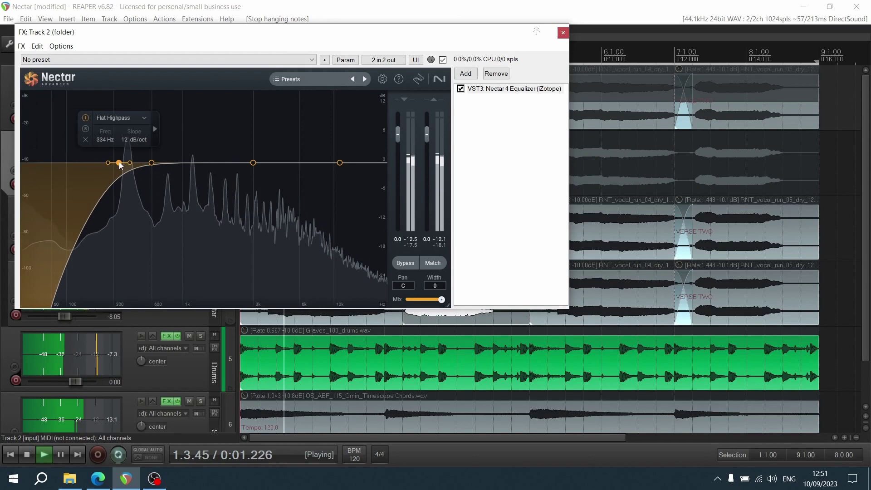
Step: Set the Flat Highpass in the backing folder's Equalizer to 470 Hz with a 6 dB/oct slope
{"action": "left_click_drag", "start_coordinate": [120, 165], "coordinate": [135, 165]}
{"action": "scroll", "coordinate": [124, 165], "scroll_direction": "down", "scroll_amount": 1}
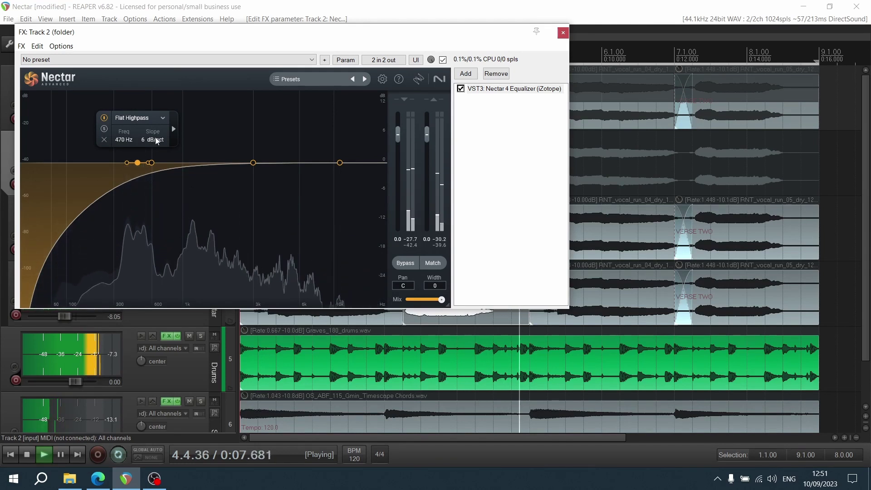
{"action": "left_click", "coordinate": [173, 129]}
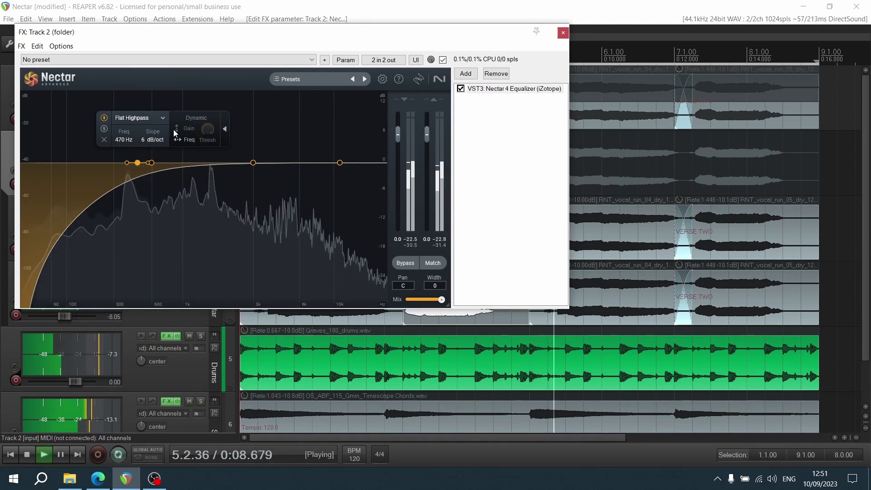
{"action": "left_click", "coordinate": [224, 129]}
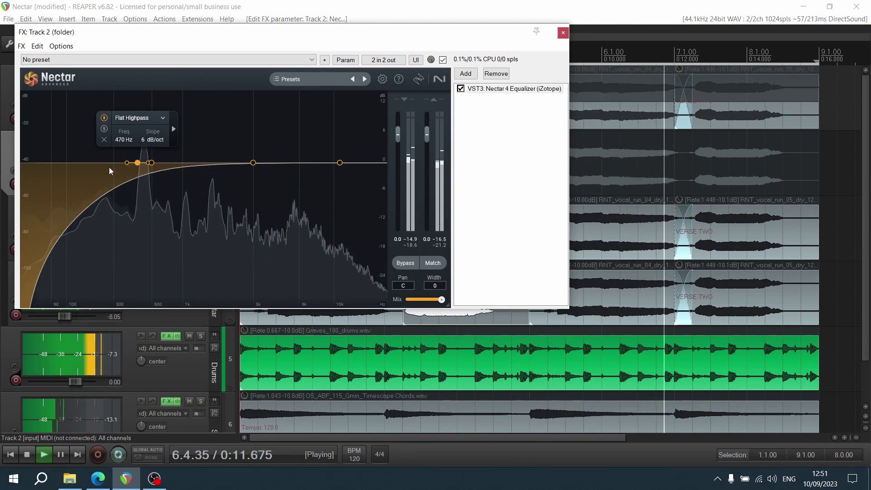
{"action": "left_click", "coordinate": [562, 34]}
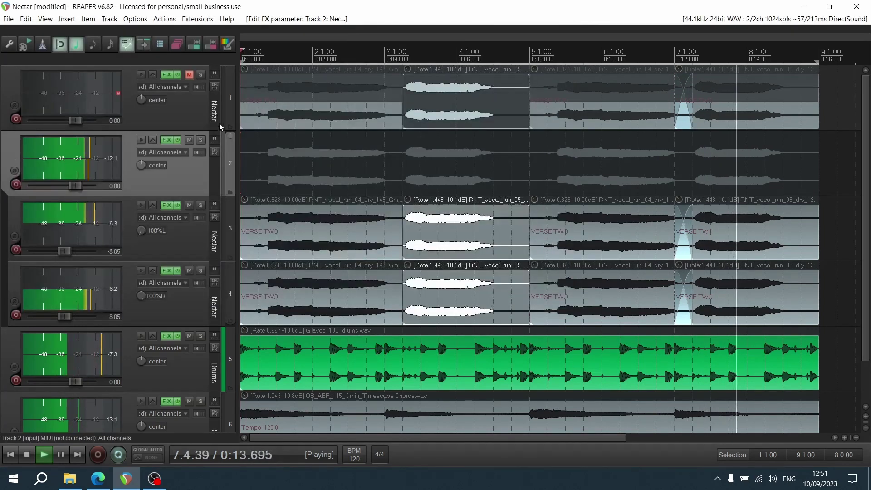
Step: Add Nectar 4 Compressor after the Equalizer on the backing folder and set its threshold to -23.4 dB
{"action": "left_click", "coordinate": [189, 74]}
{"action": "left_click", "coordinate": [166, 139]}
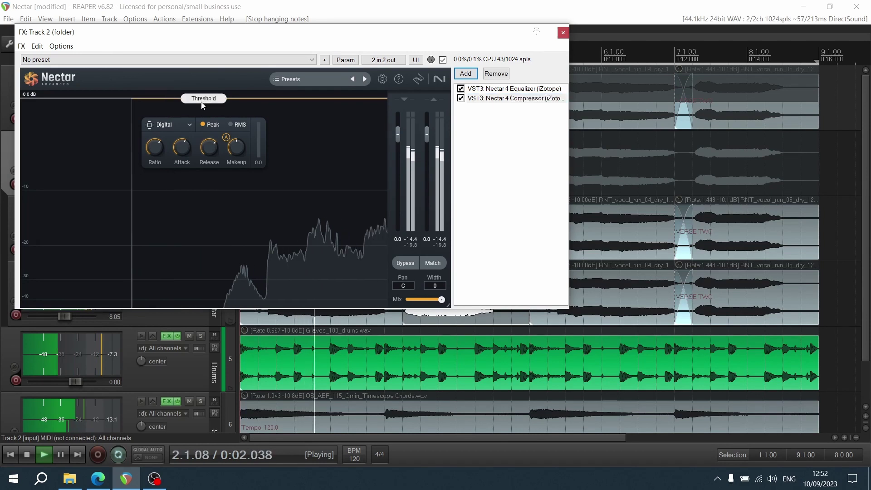
{"action": "left_click_drag", "start_coordinate": [203, 98], "coordinate": [235, 252]}
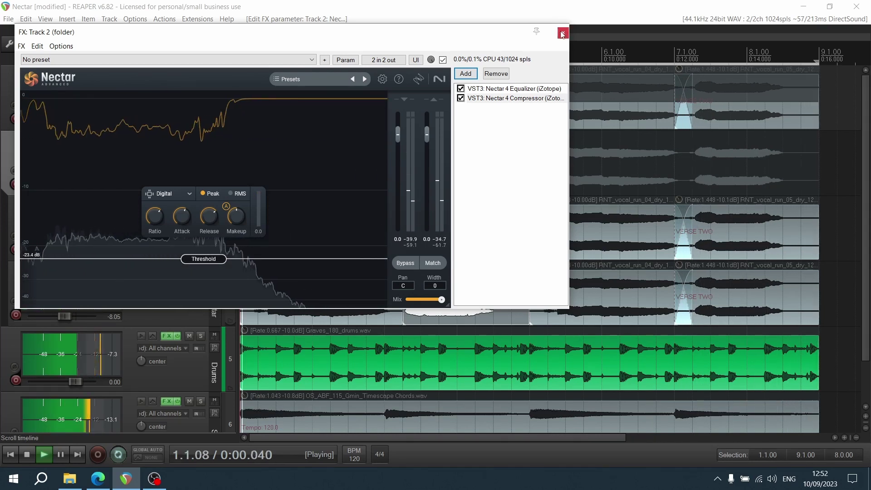
Step: Add Nectar 4 Delay after the Compressor on the backing folder, with Modulate enabled and Echo mode selected
{"action": "left_click", "coordinate": [460, 76]}
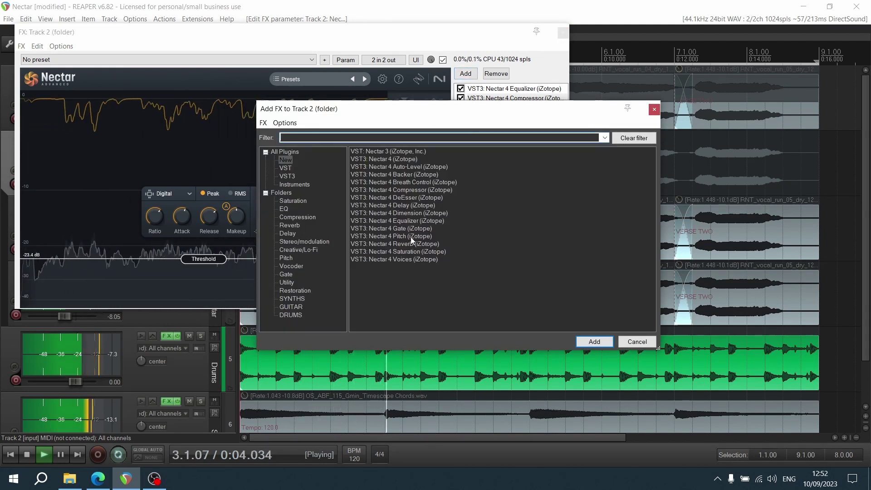
{"action": "double_click", "coordinate": [399, 204]}
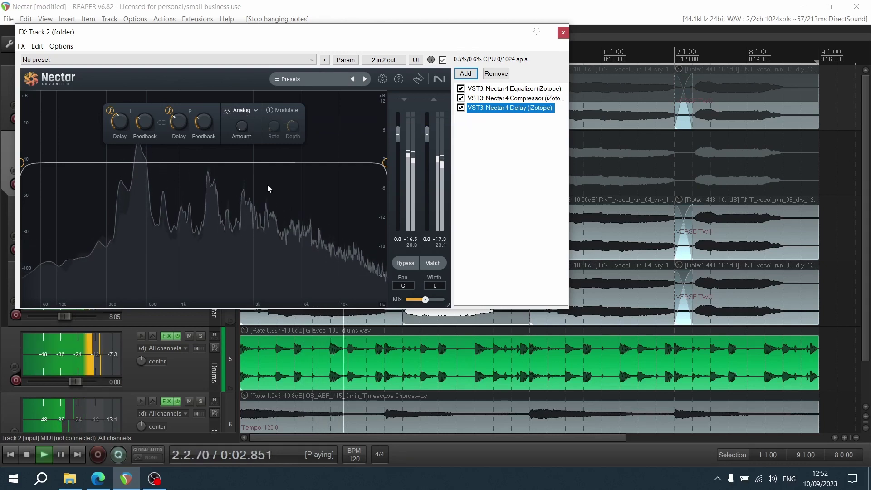
{"action": "left_click", "coordinate": [269, 110]}
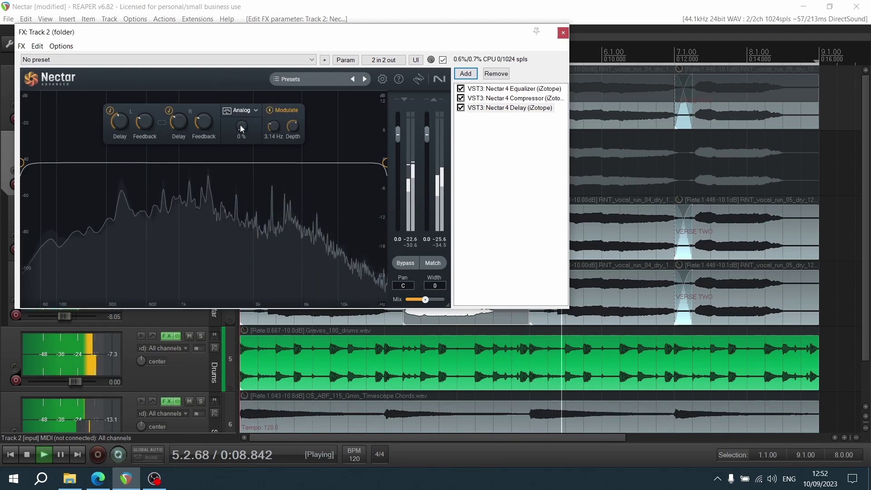
{"action": "left_click", "coordinate": [246, 112]}
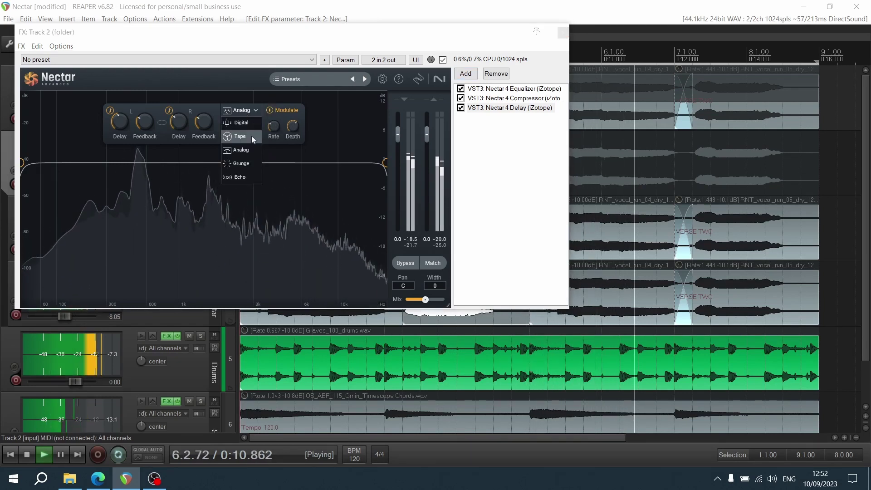
{"action": "left_click", "coordinate": [251, 172]}
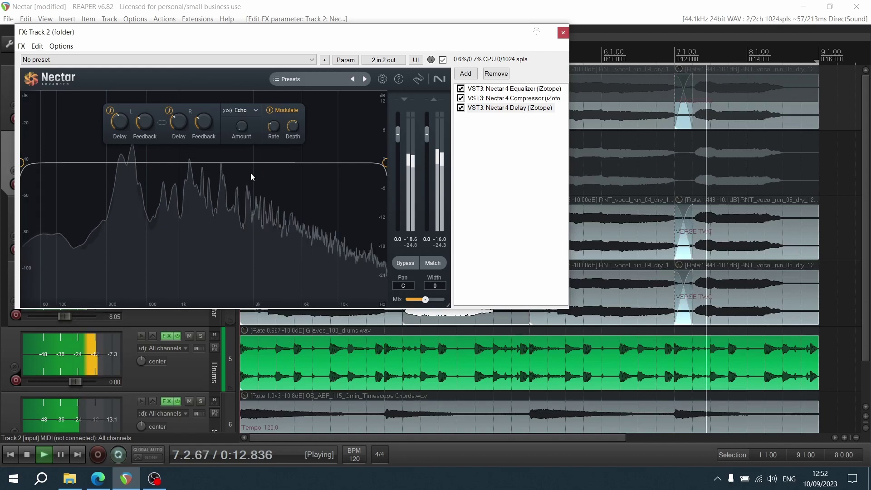
Step: Adjust the Delay's modulation depth and Echo amount, and lower its mix to about 26%
{"action": "left_click_drag", "start_coordinate": [287, 135], "coordinate": [282, 155]}
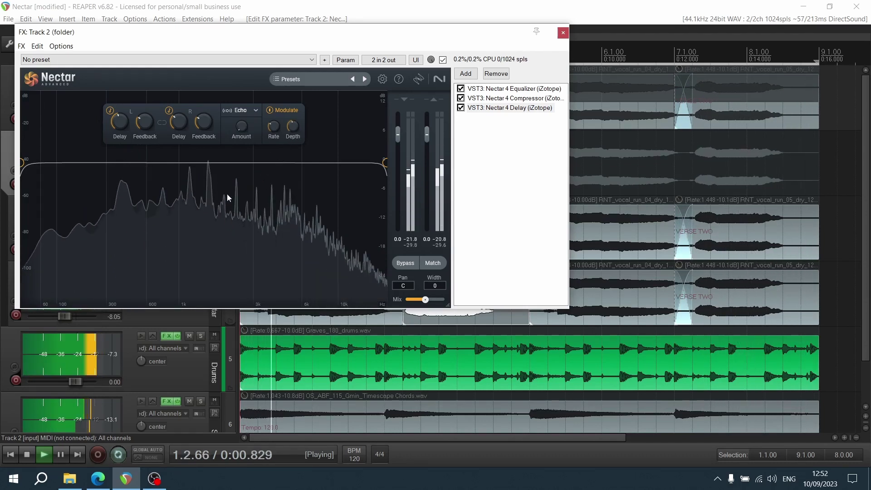
{"action": "left_click_drag", "start_coordinate": [243, 125], "coordinate": [244, 91]}
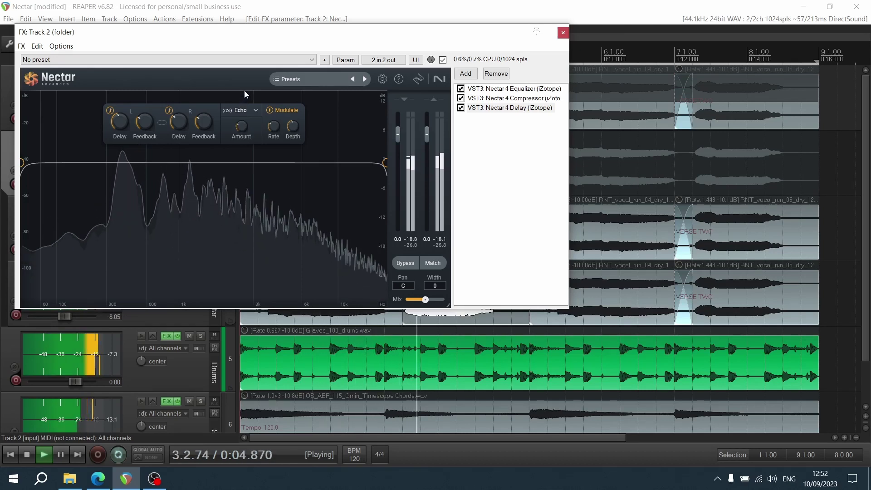
{"action": "left_click_drag", "start_coordinate": [425, 300], "coordinate": [415, 301]}
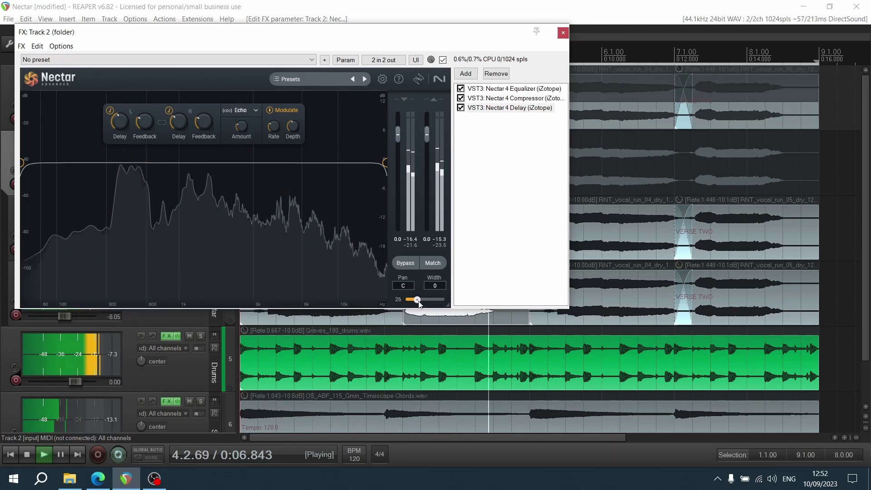
{"action": "left_click", "coordinate": [563, 32]}
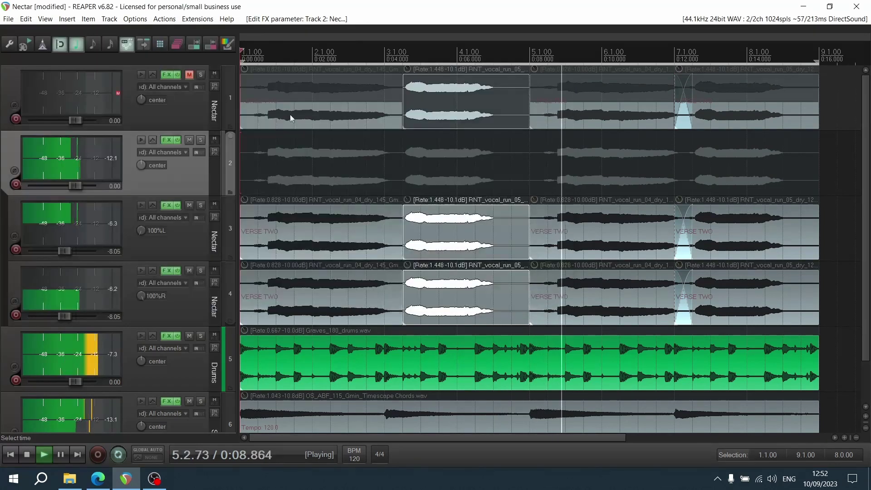
Step: Unmute the original vocal track and restart playback from the beginning
{"action": "key", "text": "space"}
{"action": "left_click", "coordinate": [189, 74]}
{"action": "left_click", "coordinate": [190, 75]}
{"action": "key", "text": "space"}
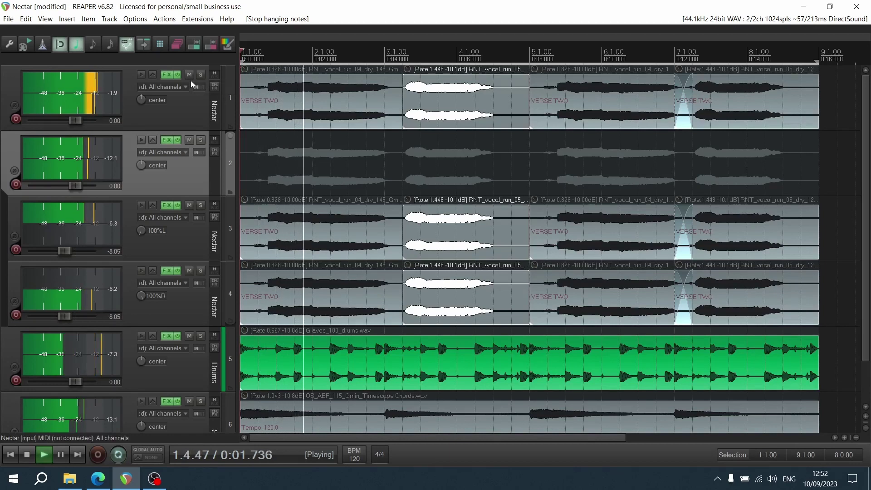
Step: Lower the original vocal and the backing folder together to -1.32 dB and stop playback
{"action": "left_click", "coordinate": [199, 108]}
{"action": "left_click", "coordinate": [195, 165], "text": "ctrl"}
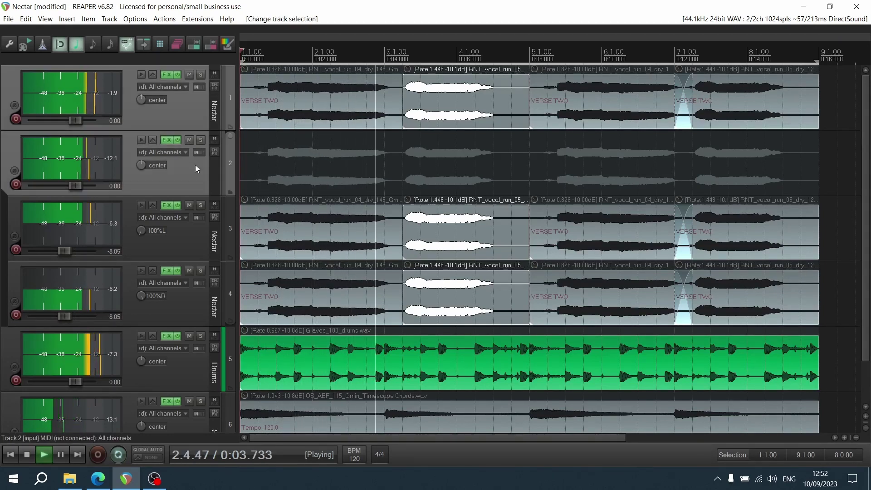
{"action": "left_click_drag", "start_coordinate": [75, 121], "coordinate": [72, 120]}
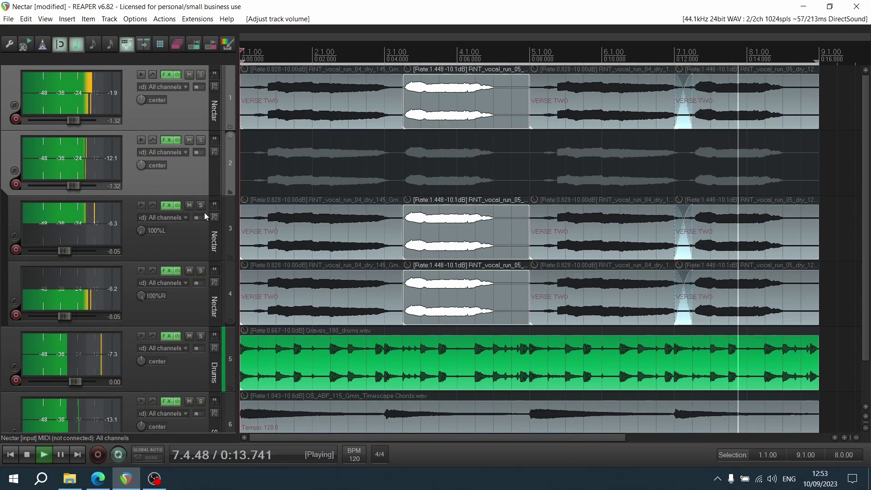
{"action": "key", "text": "space"}
Step: Open the Nectar 4 plug-in on the original vocal track
{"action": "left_click", "coordinate": [168, 75]}
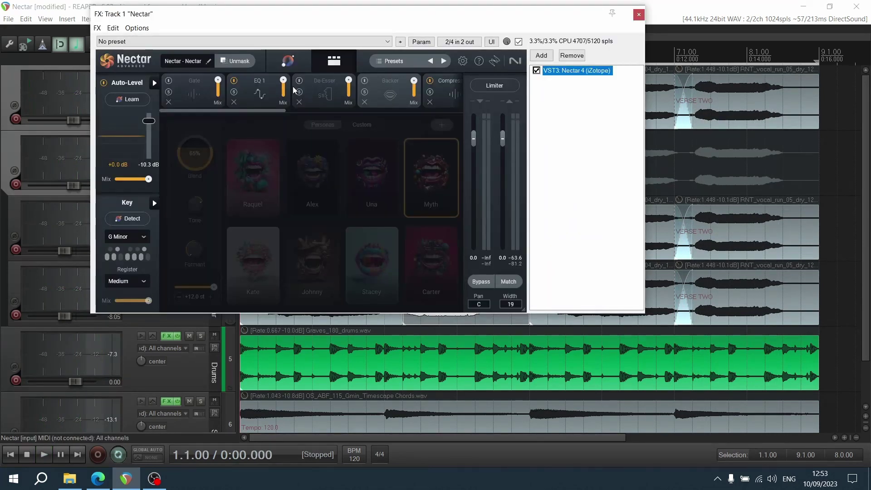